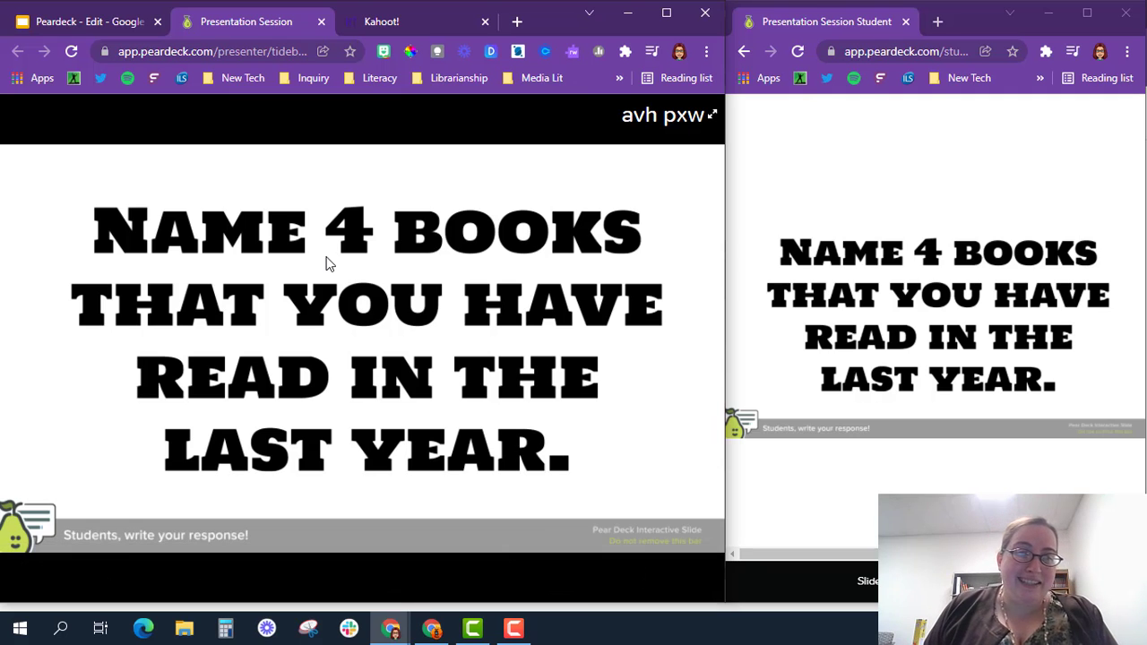
{"action": "left_click", "coordinate": [111, 23]}
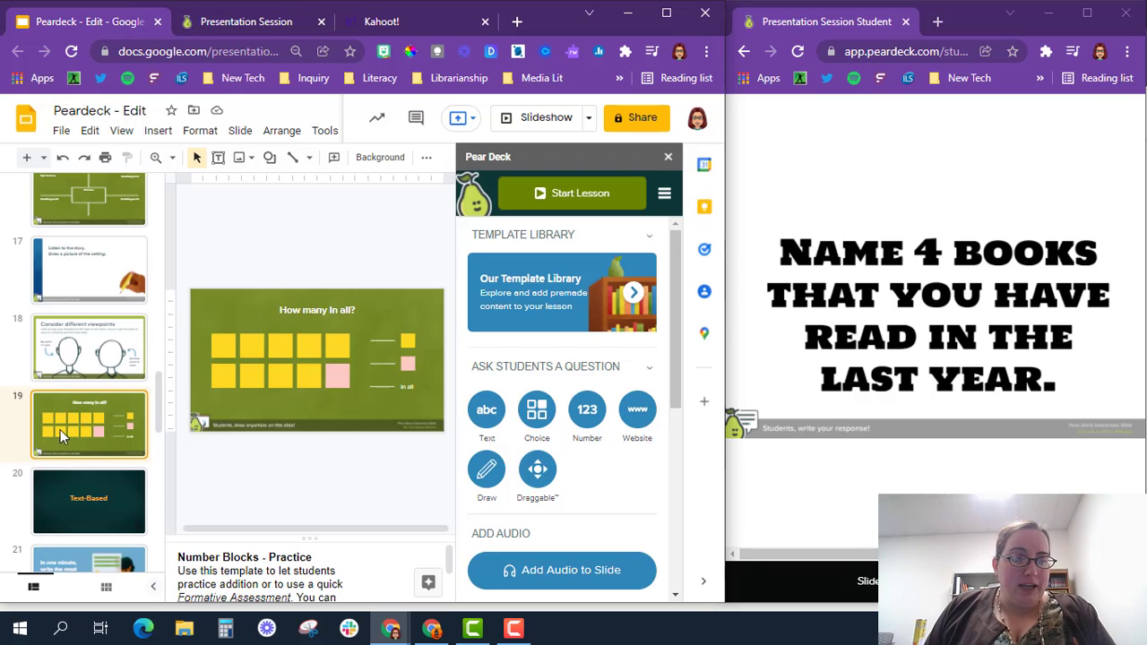
{"action": "scroll", "coordinate": [67, 462], "scroll_direction": "down", "scroll_amount": 5}
{"action": "left_click", "coordinate": [89, 389]}
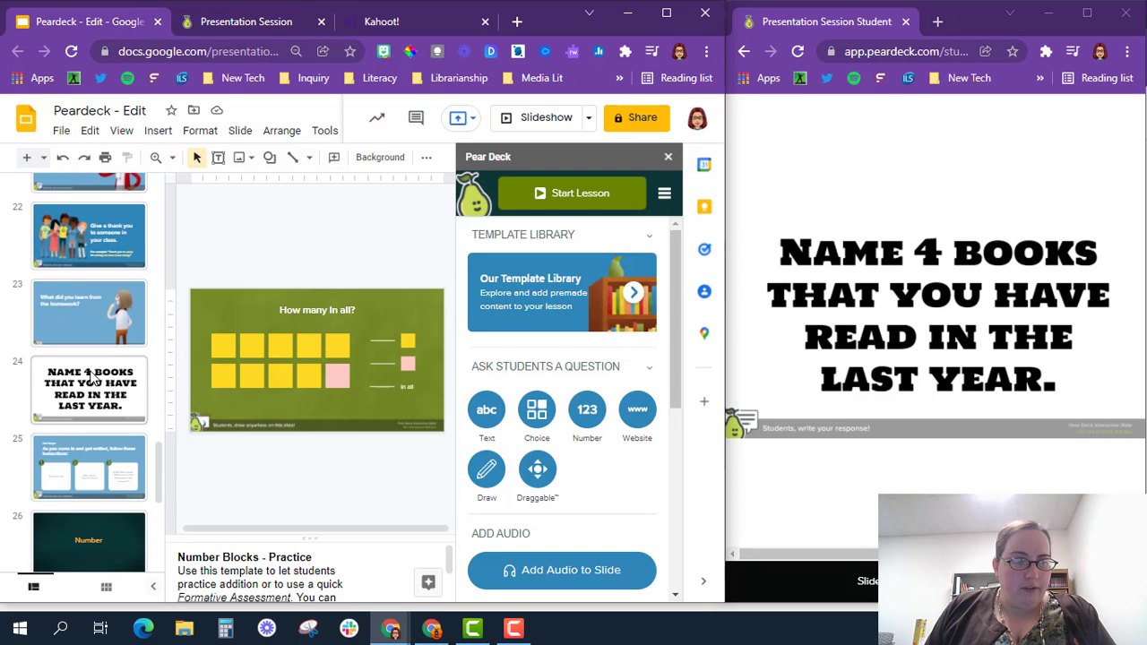
{"action": "left_click", "coordinate": [308, 370]}
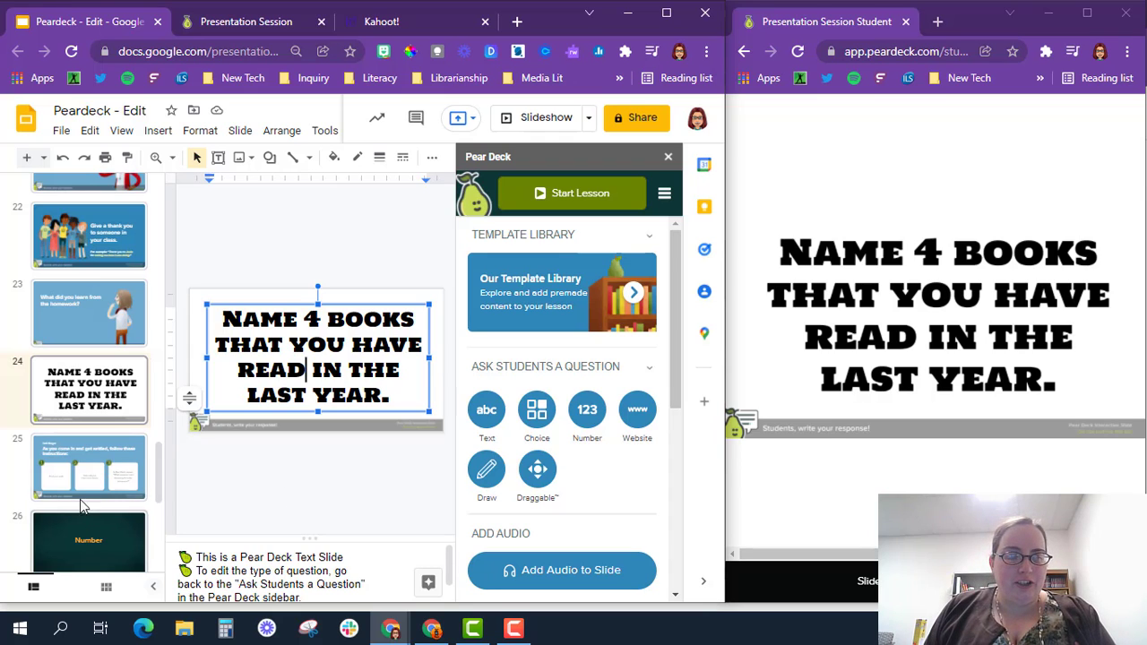
{"action": "scroll", "coordinate": [80, 499], "scroll_direction": "down", "scroll_amount": 2}
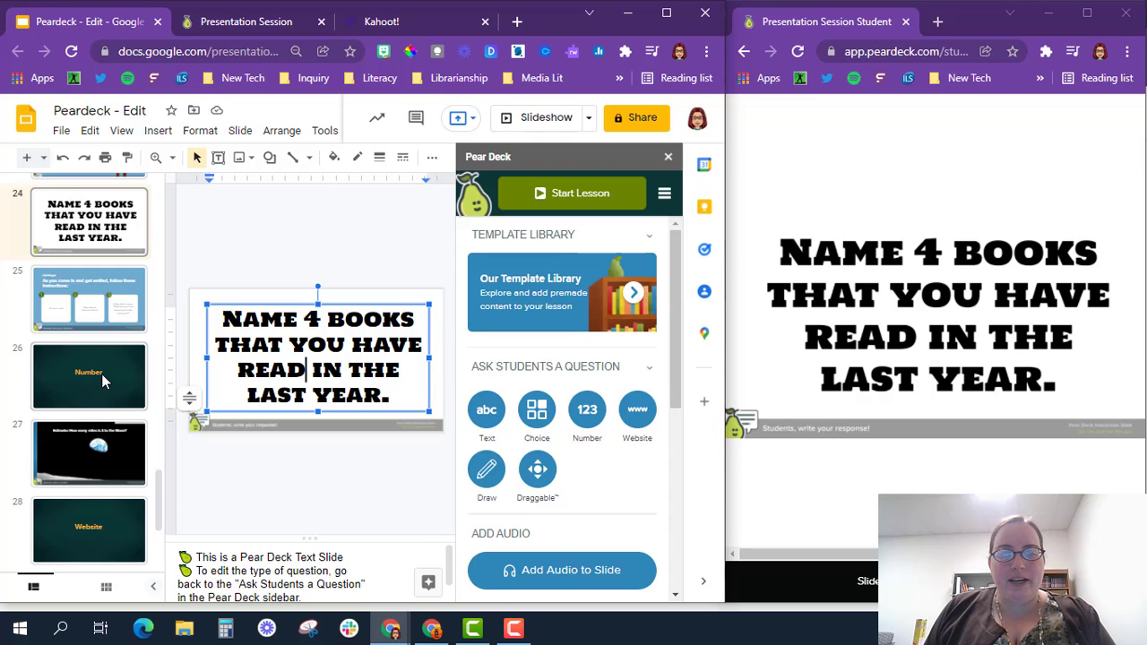
{"action": "scroll", "coordinate": [91, 357], "scroll_direction": "up", "scroll_amount": 2}
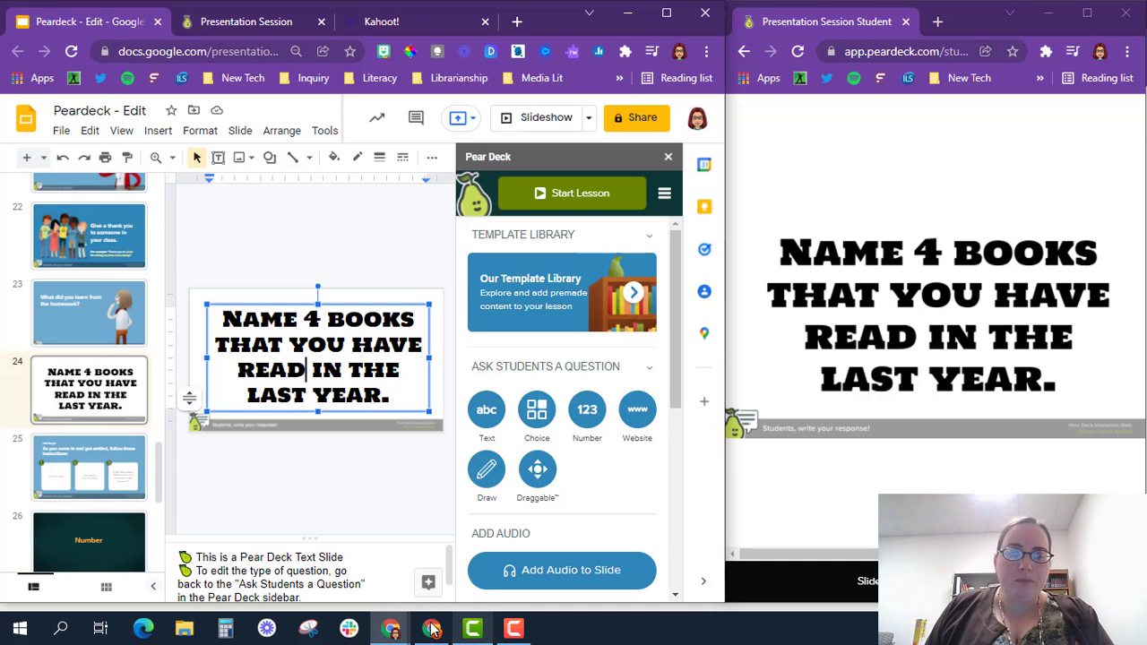
{"action": "left_click", "coordinate": [274, 23]}
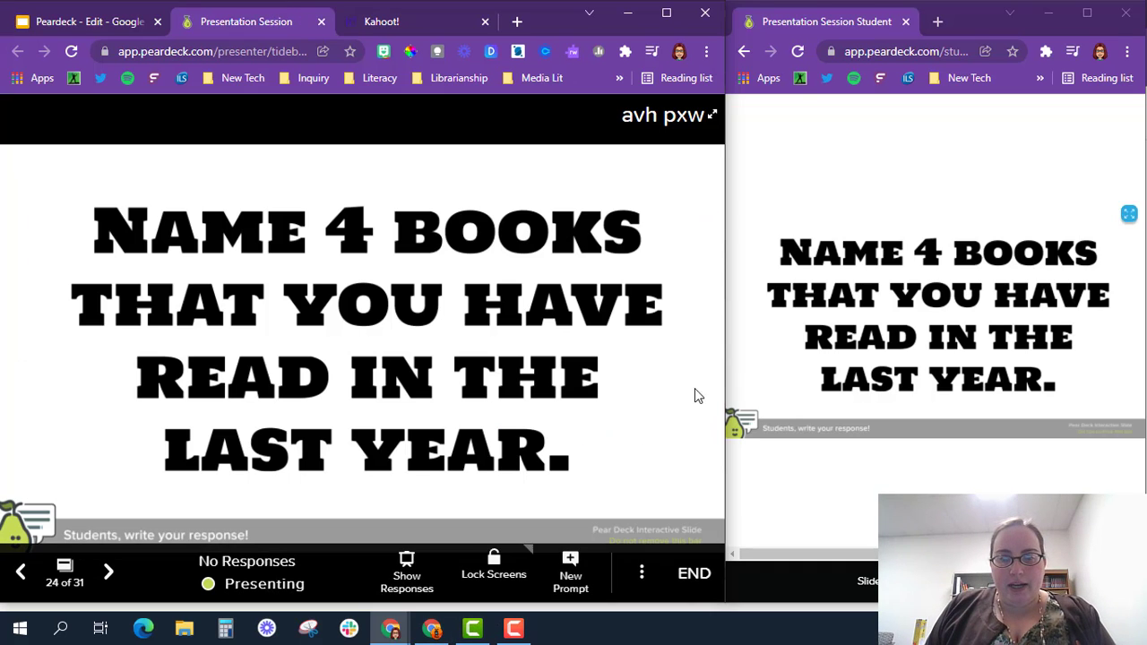
Step: Answer the Bell Ringer slide with '1.' as the student, then advance to slide 26, Number
{"action": "left_click", "coordinate": [109, 574]}
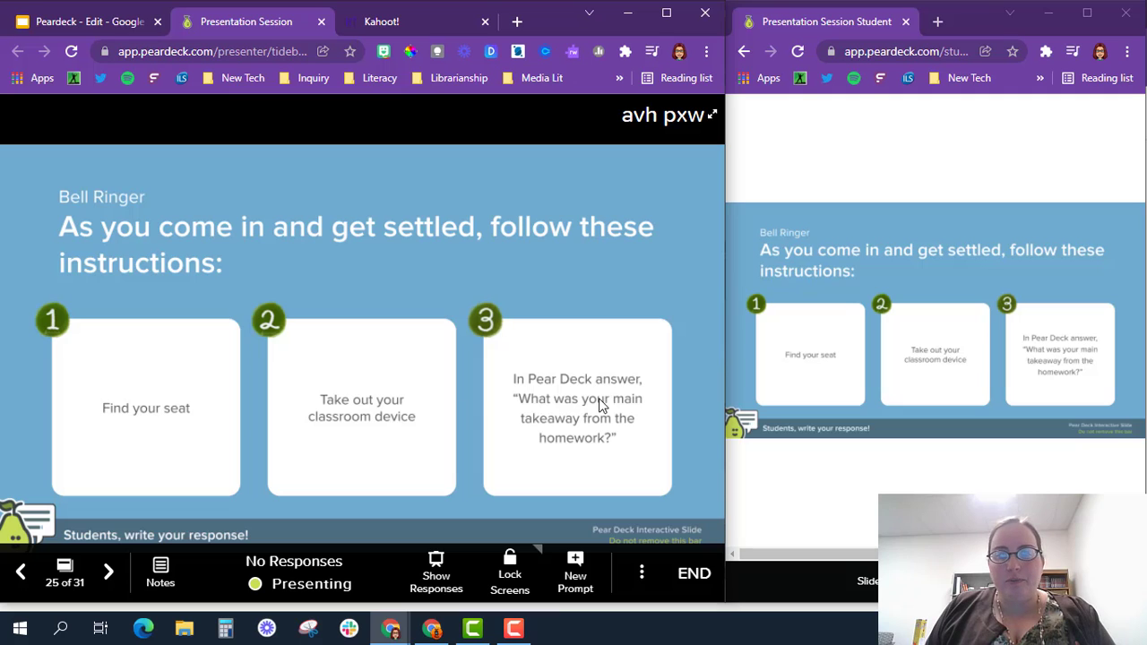
{"action": "left_click", "coordinate": [804, 298]}
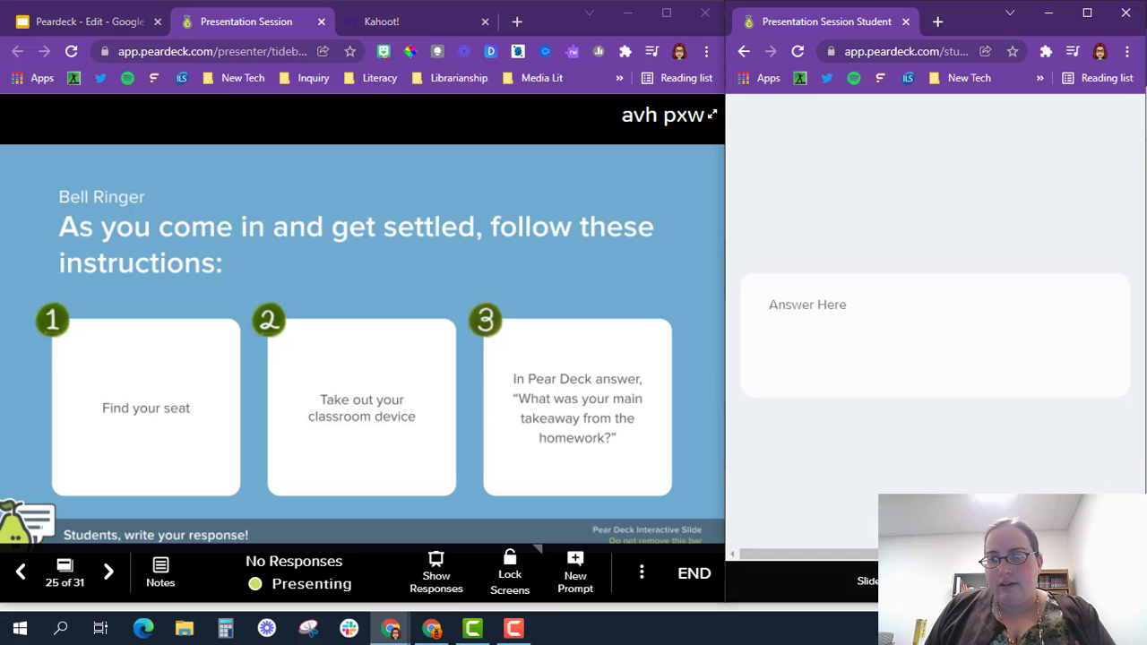
{"action": "left_click", "coordinate": [1087, 13]}
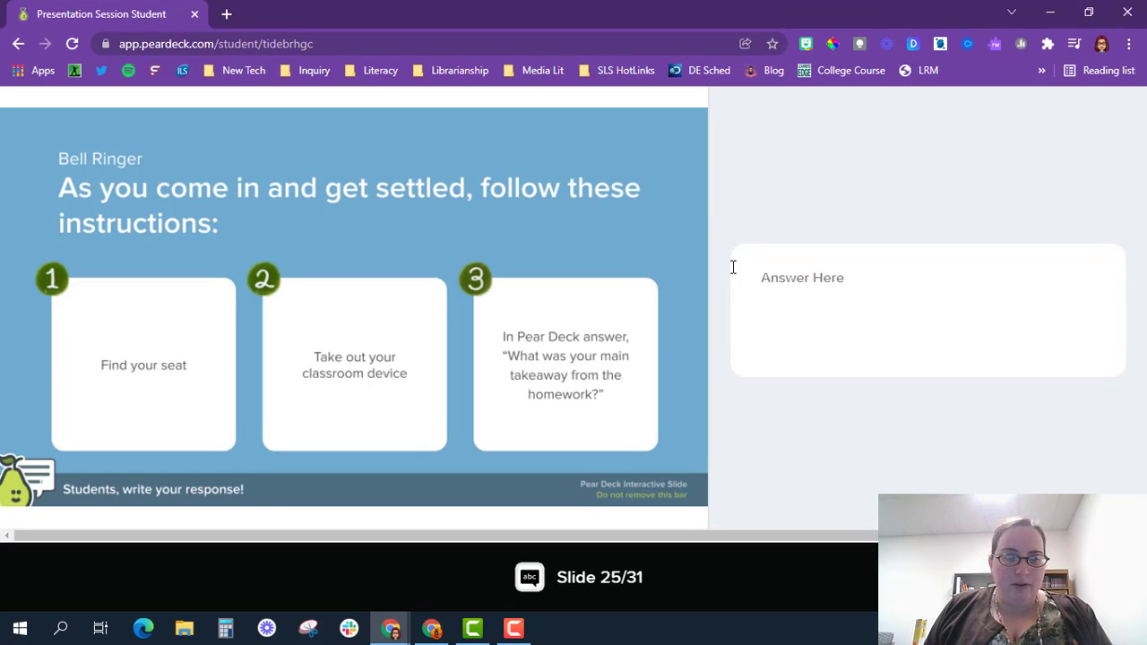
{"action": "left_click", "coordinate": [755, 273]}
{"action": "type", "text": "1."}
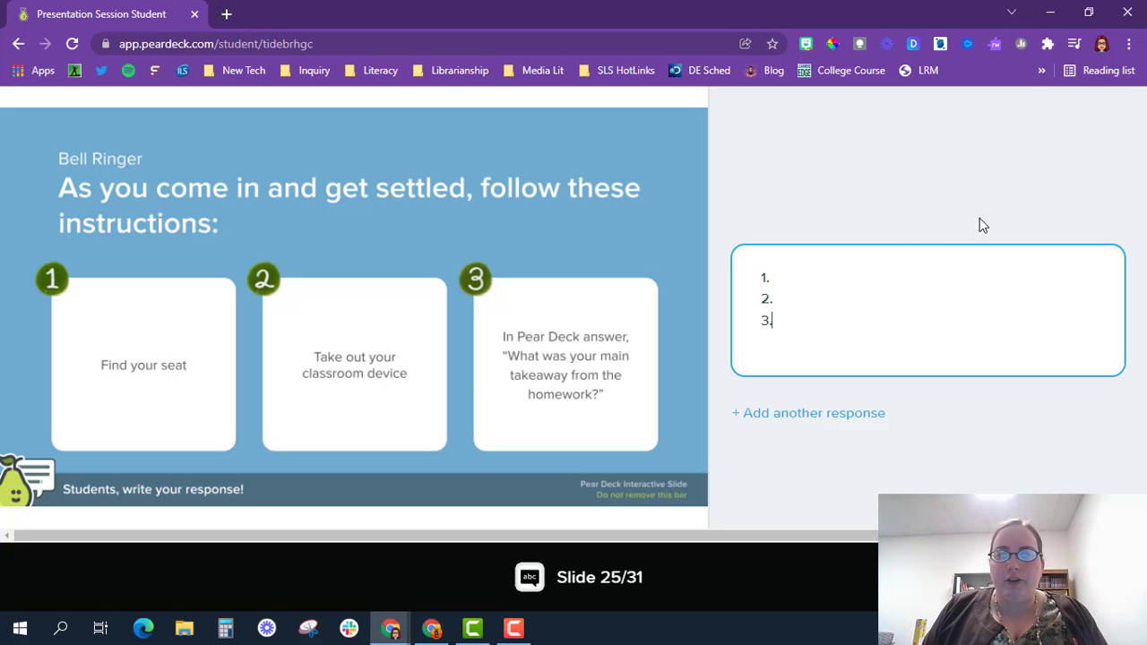
{"action": "left_click", "coordinate": [1090, 16]}
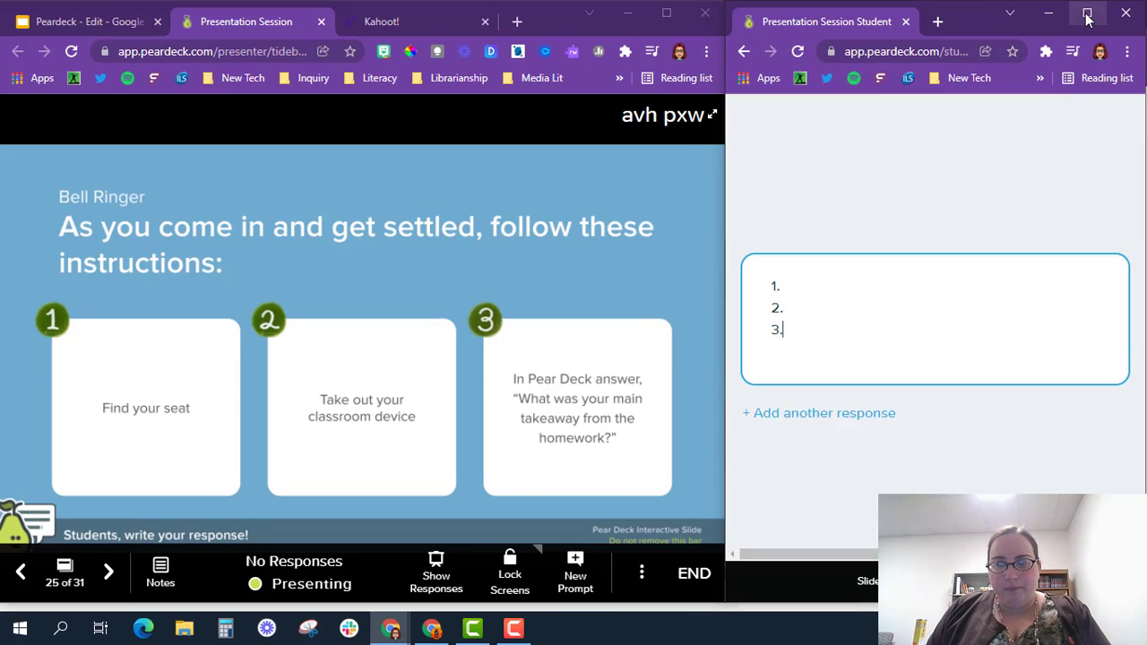
{"action": "left_click", "coordinate": [108, 574]}
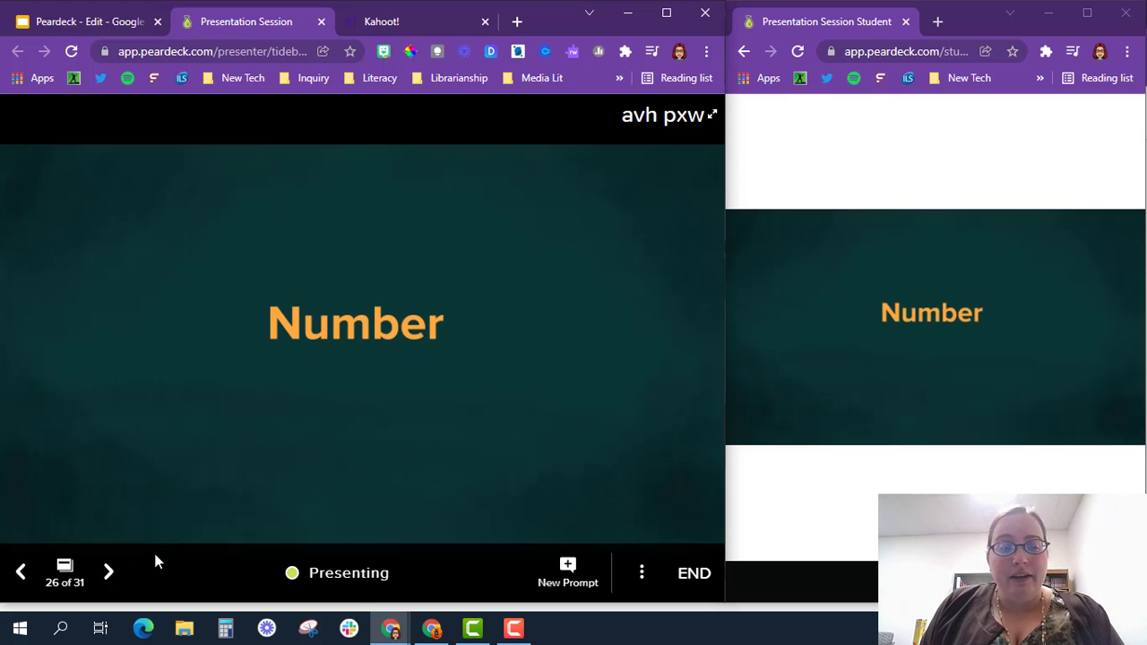
Step: Advance to the moon-distance slide and submit 123050 as the student's estimate
{"action": "left_click", "coordinate": [108, 573]}
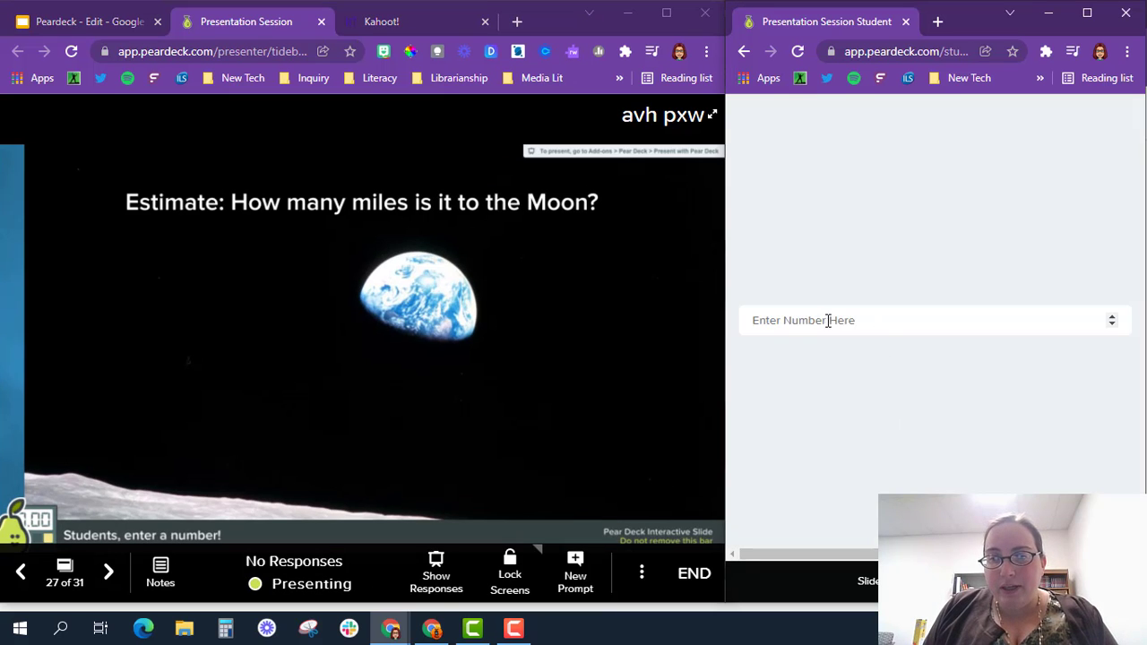
{"action": "left_click", "coordinate": [826, 321]}
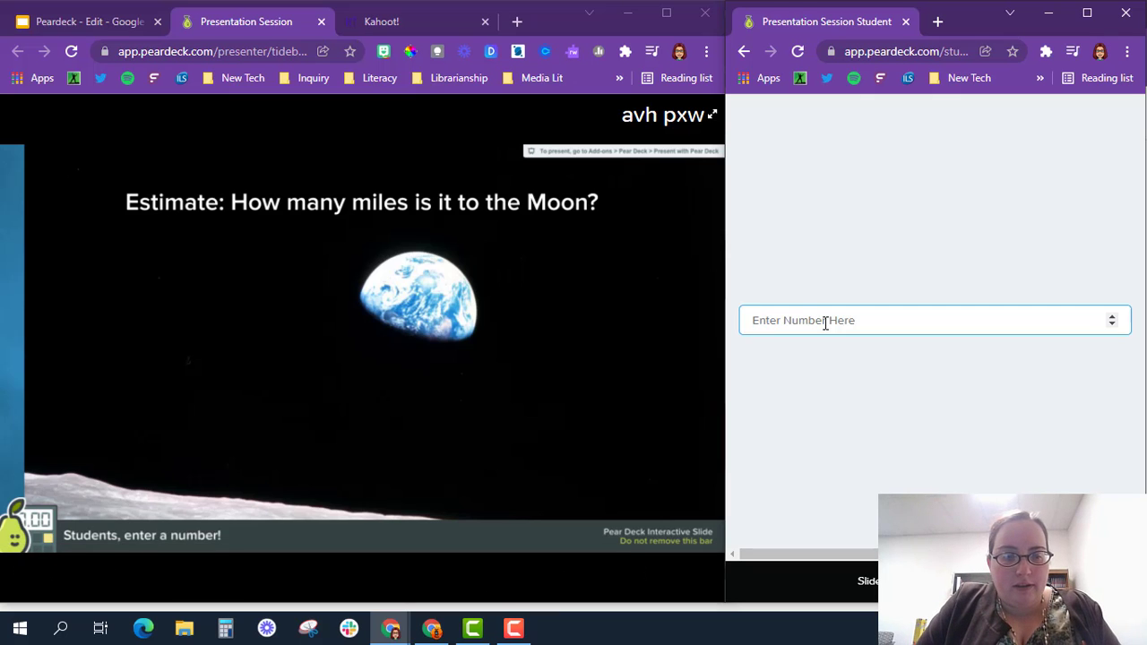
{"action": "type", "text": "123050"}
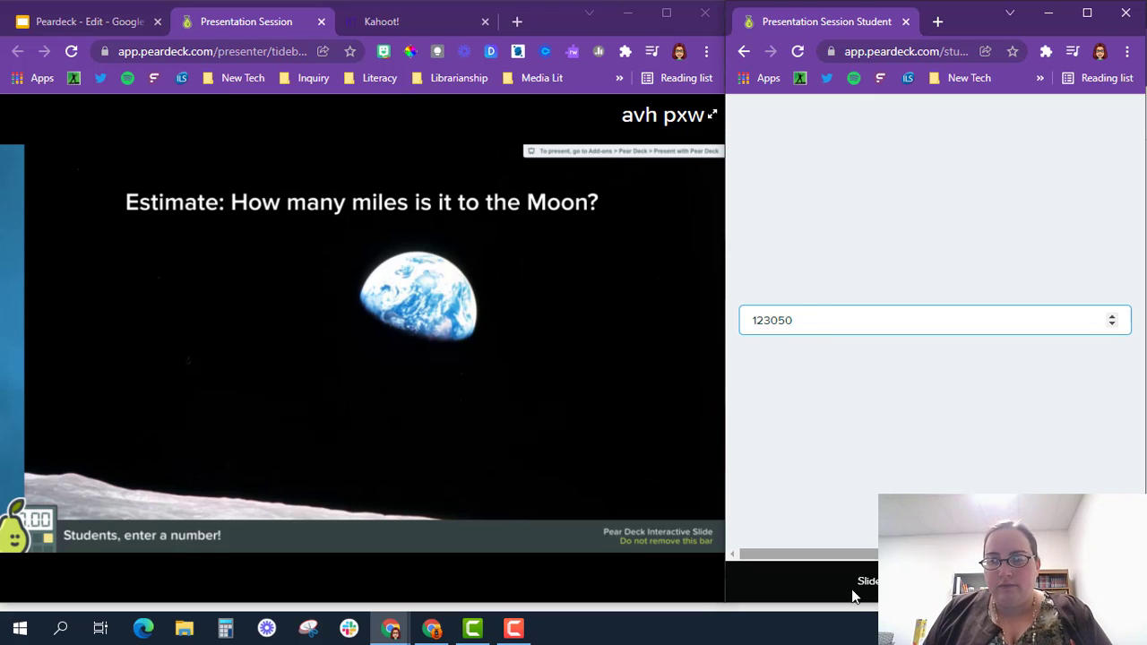
{"action": "left_click", "coordinate": [1109, 535]}
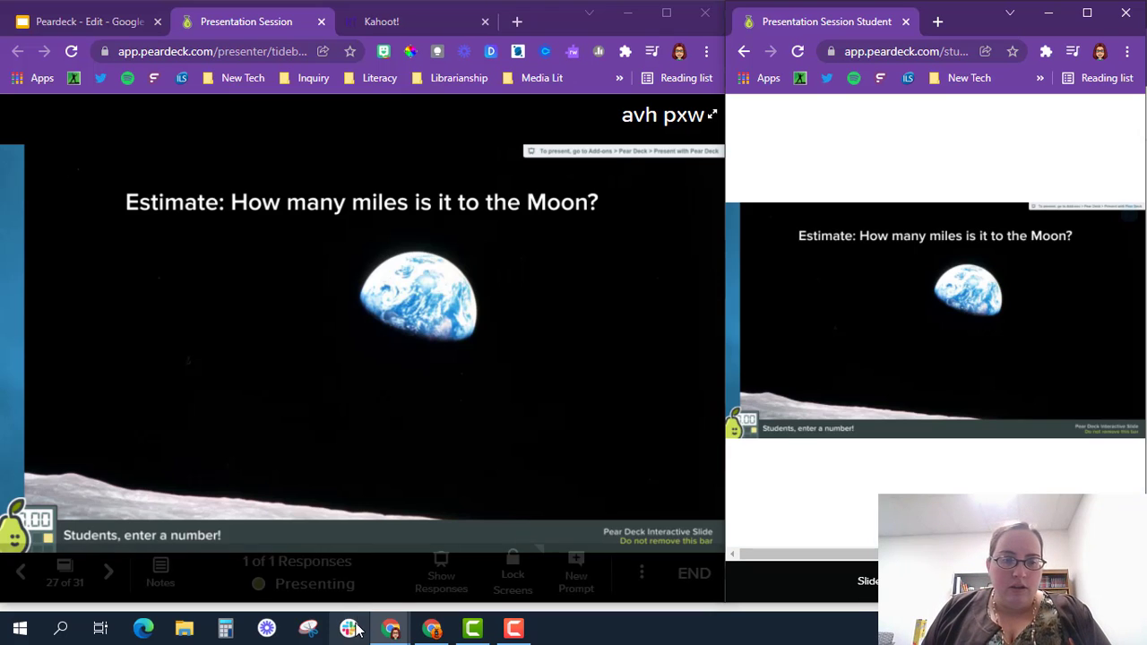
Step: Show the responses on the number line, hide them, and advance to slide 28, Website
{"action": "left_click", "coordinate": [442, 582]}
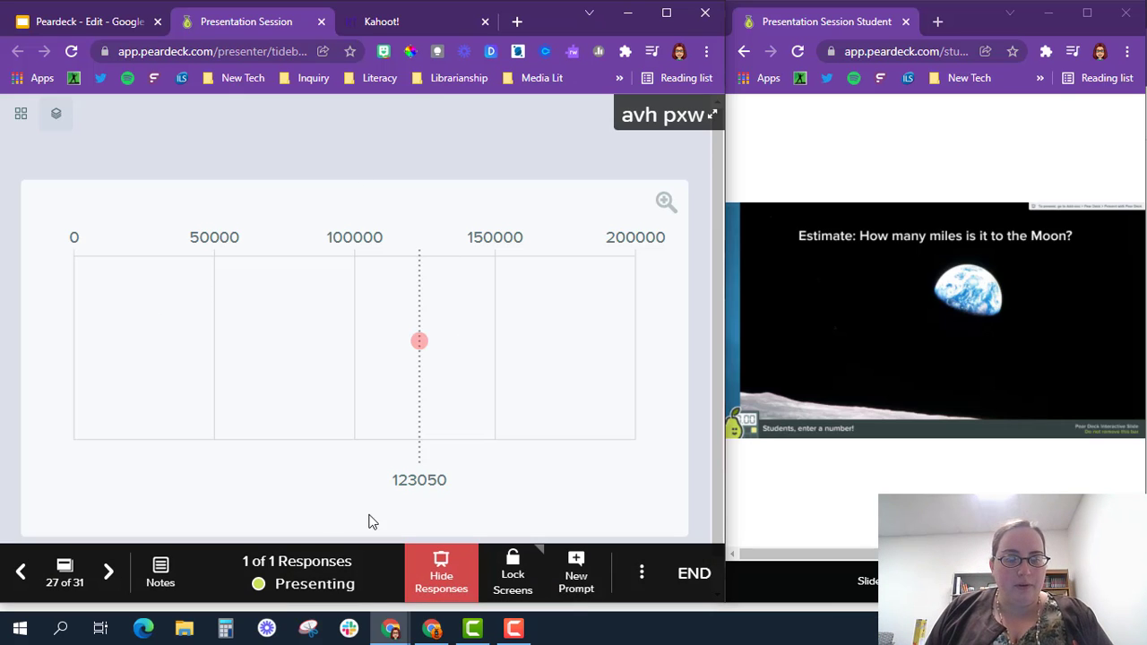
{"action": "left_click", "coordinate": [455, 574]}
{"action": "left_click", "coordinate": [107, 573]}
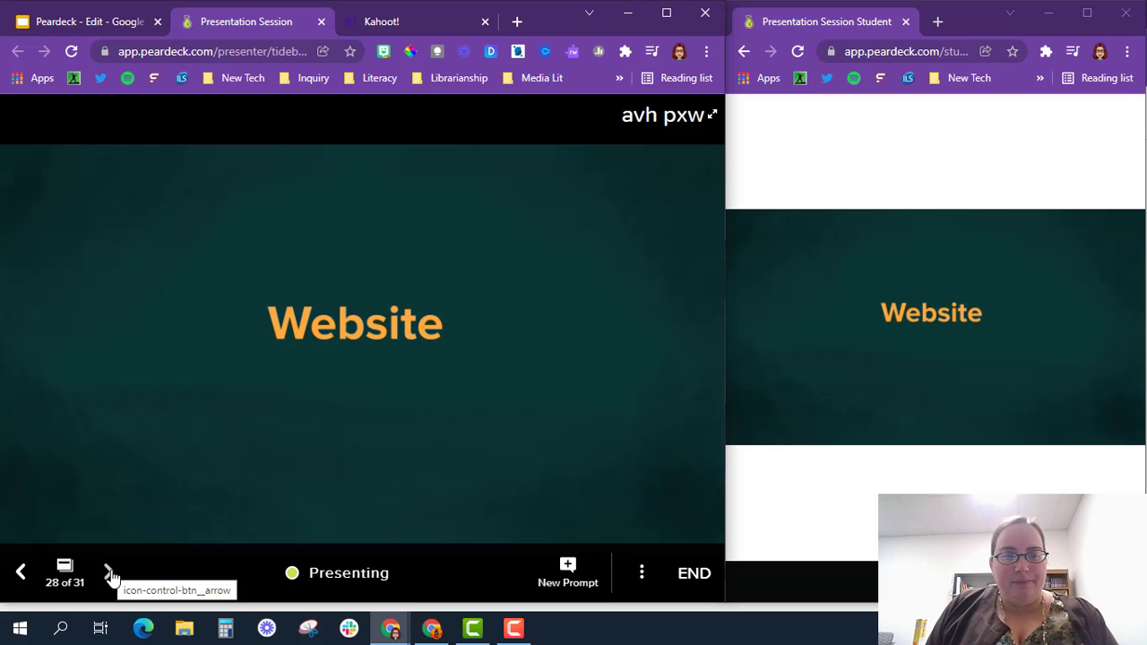
Step: Advance two slides to slide 30, Kahoot!!, and open its kahoot.it link in a new tab
{"action": "left_click", "coordinate": [108, 573]}
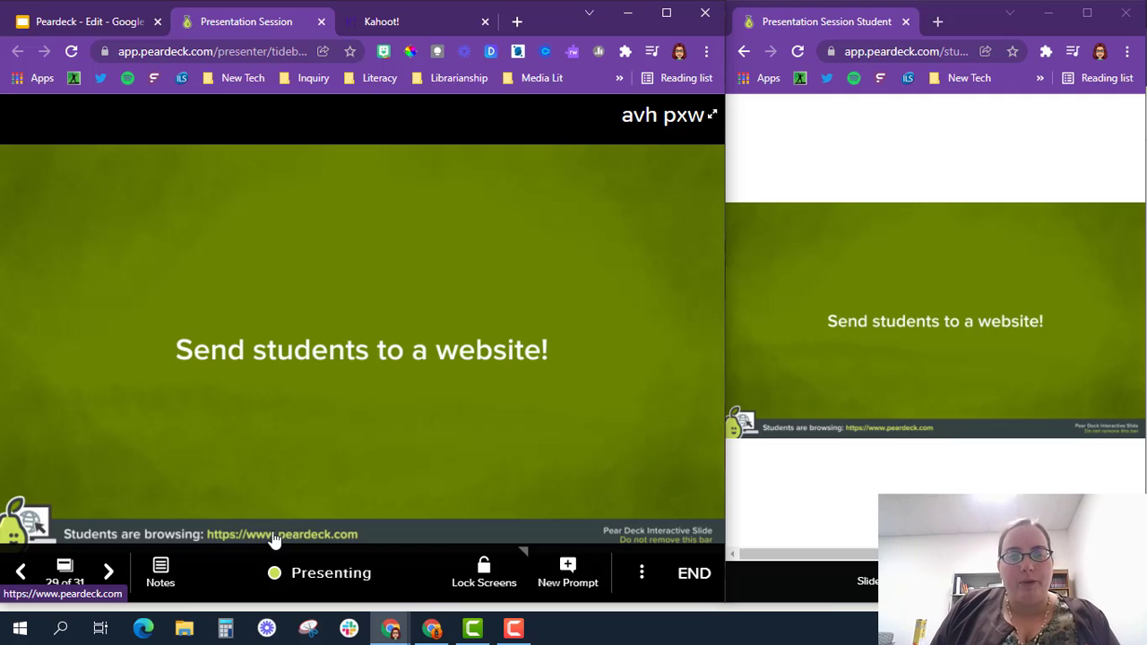
{"action": "left_click", "coordinate": [110, 573]}
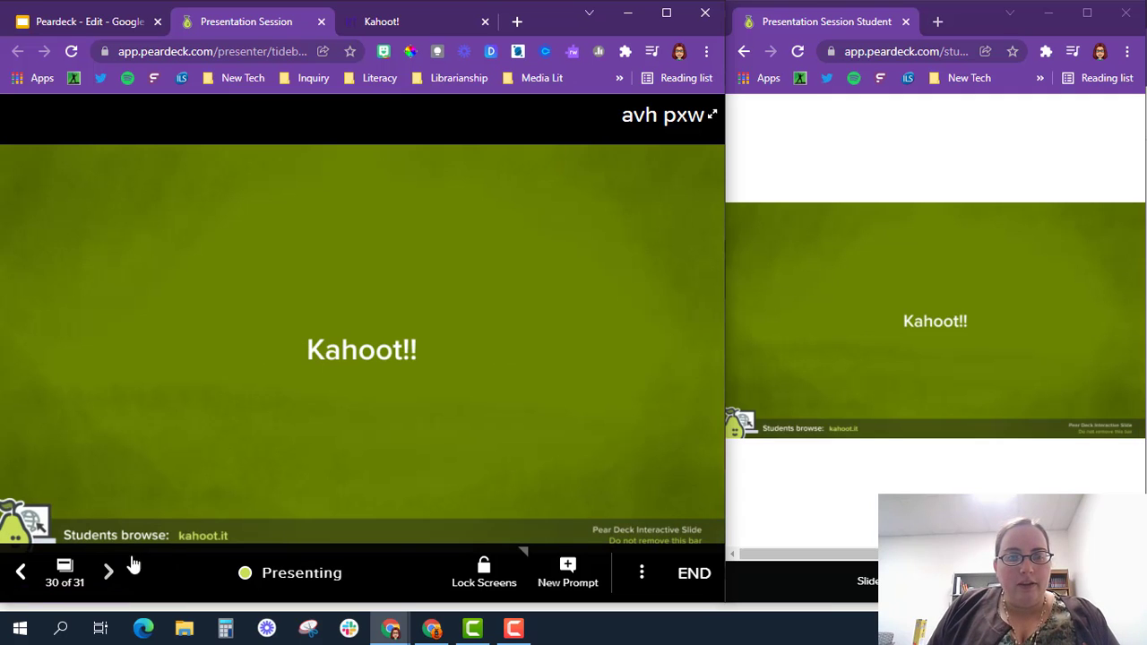
{"action": "left_click", "coordinate": [209, 538]}
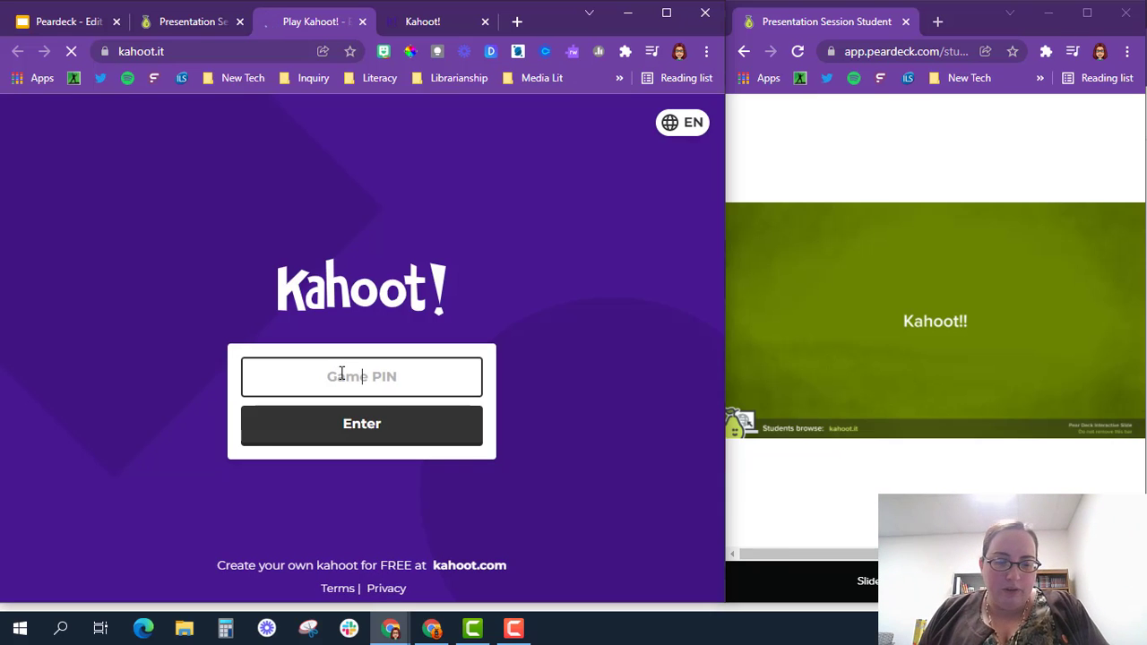
Step: Join the Kahoot game by entering the game PIN and a player nickname
{"action": "type", "text": "7696190"}
{"action": "left_click", "coordinate": [364, 429]}
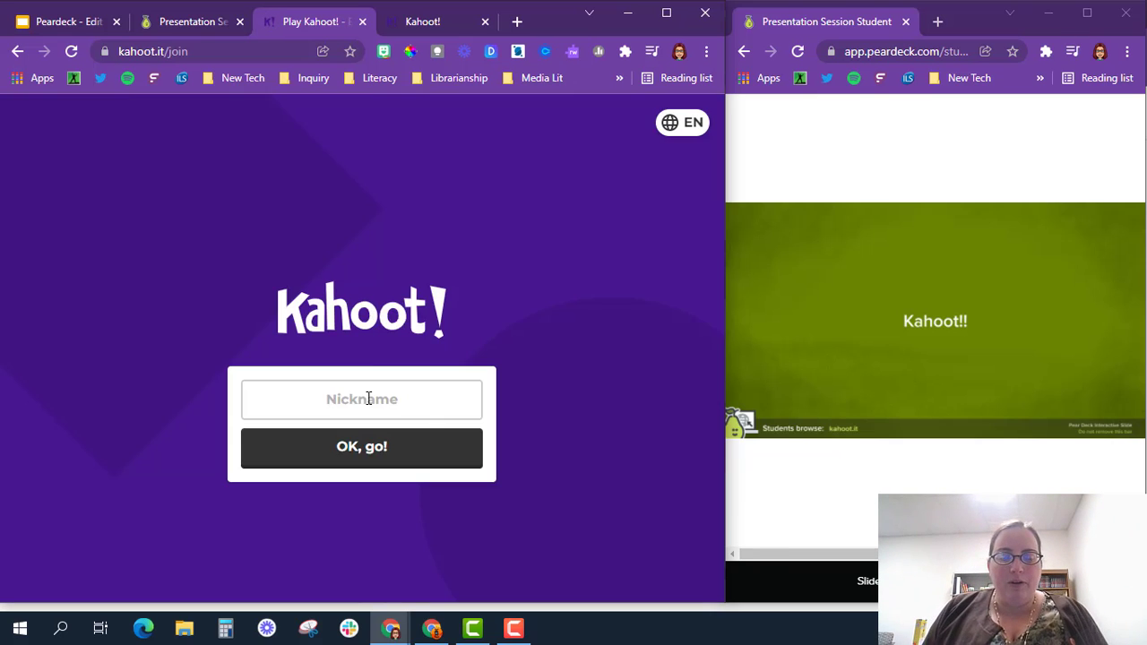
{"action": "left_click", "coordinate": [318, 393]}
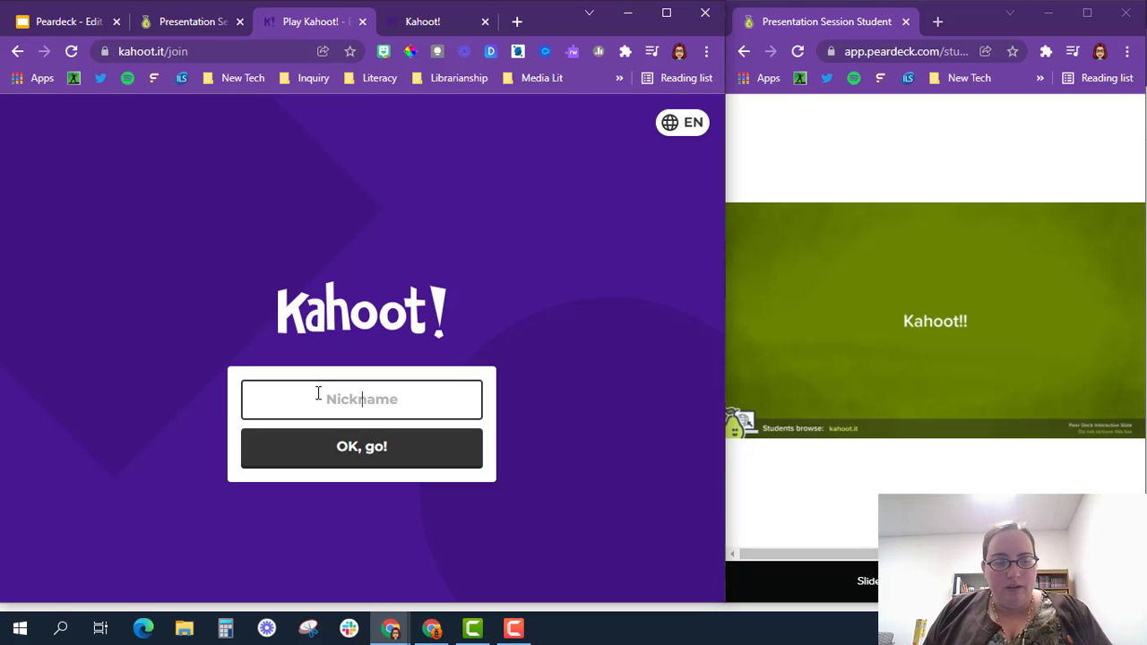
{"action": "type", "text": "HT"}
{"action": "left_click", "coordinate": [328, 457]}
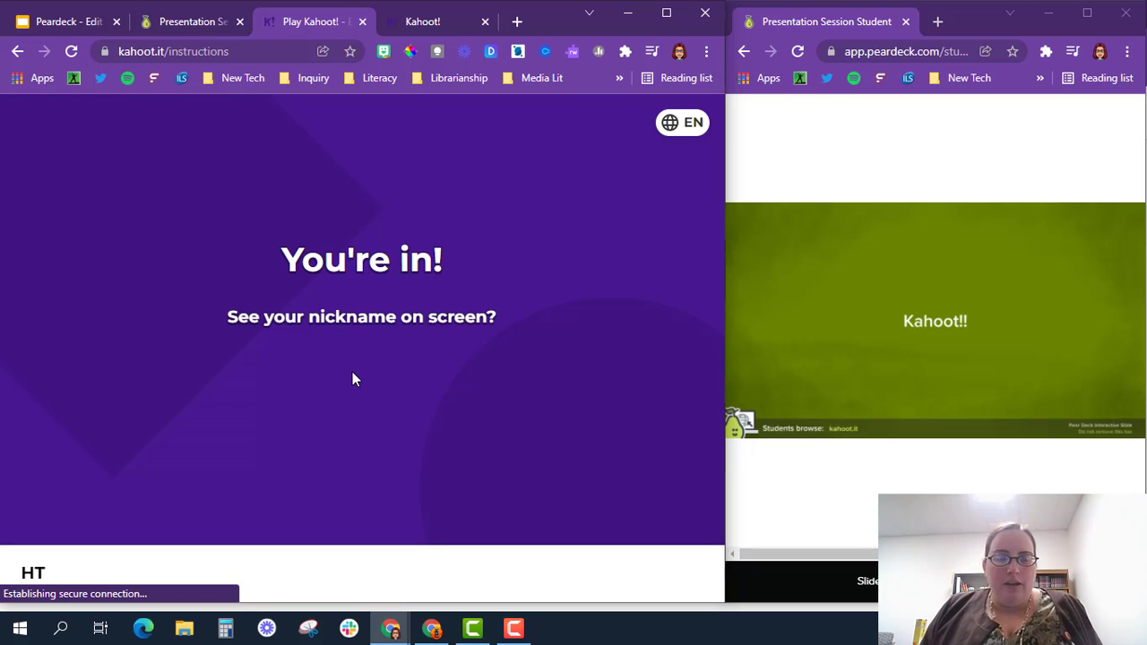
Step: Leave and close the Kahoot player tab and the Kahoot game lobby tab
{"action": "left_click", "coordinate": [362, 23]}
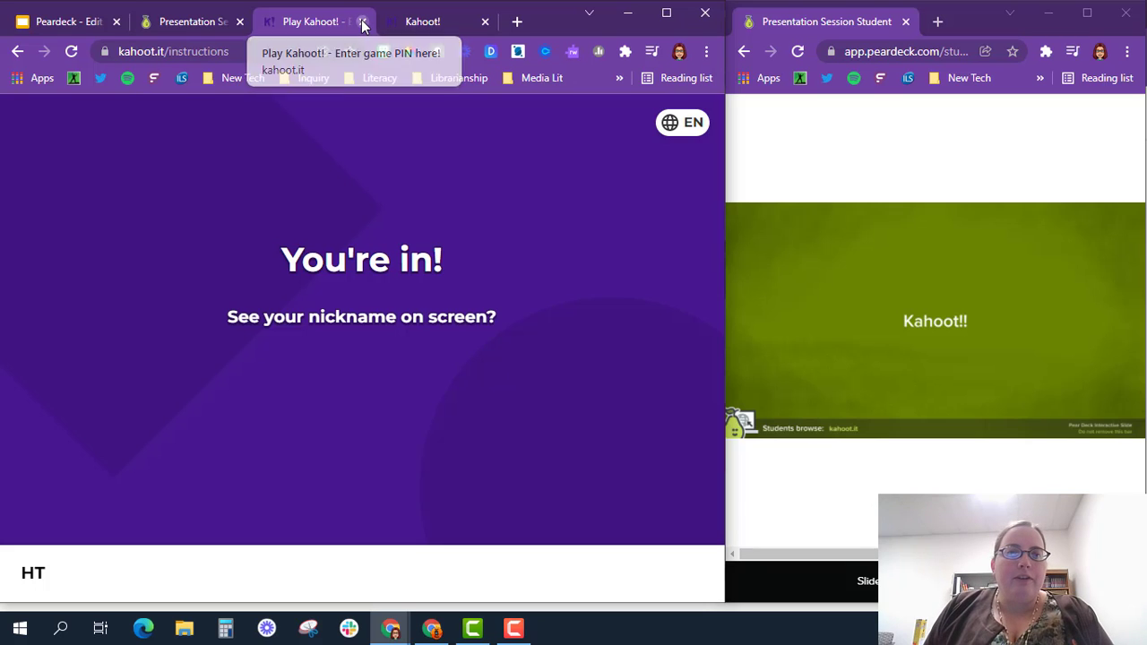
{"action": "left_click", "coordinate": [442, 145]}
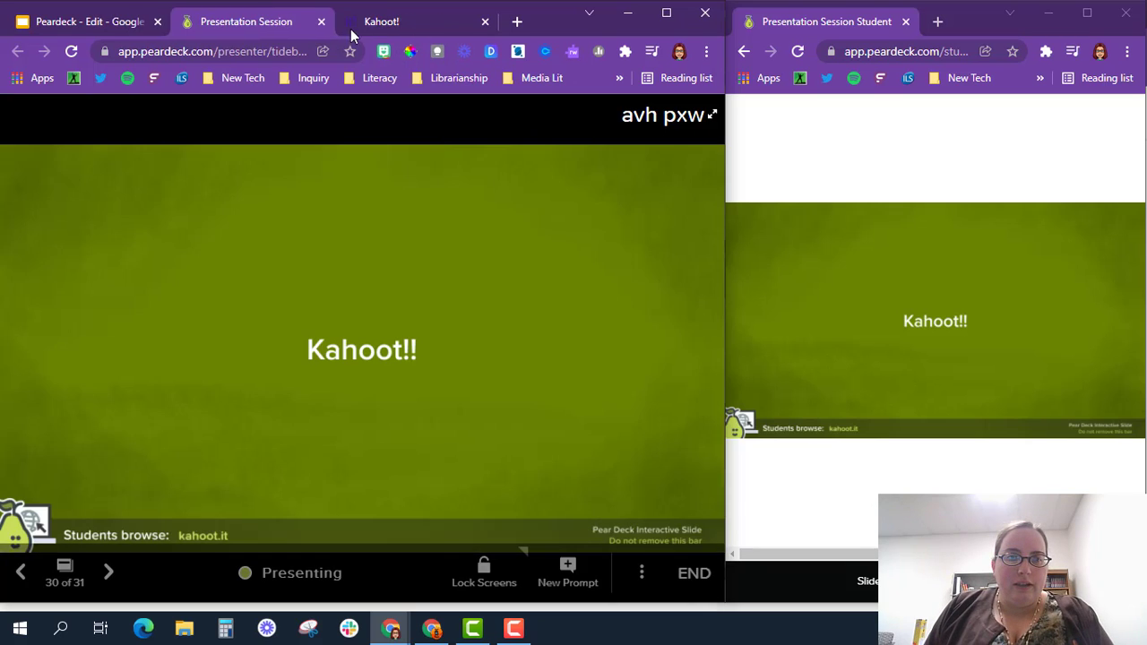
{"action": "left_click", "coordinate": [360, 24]}
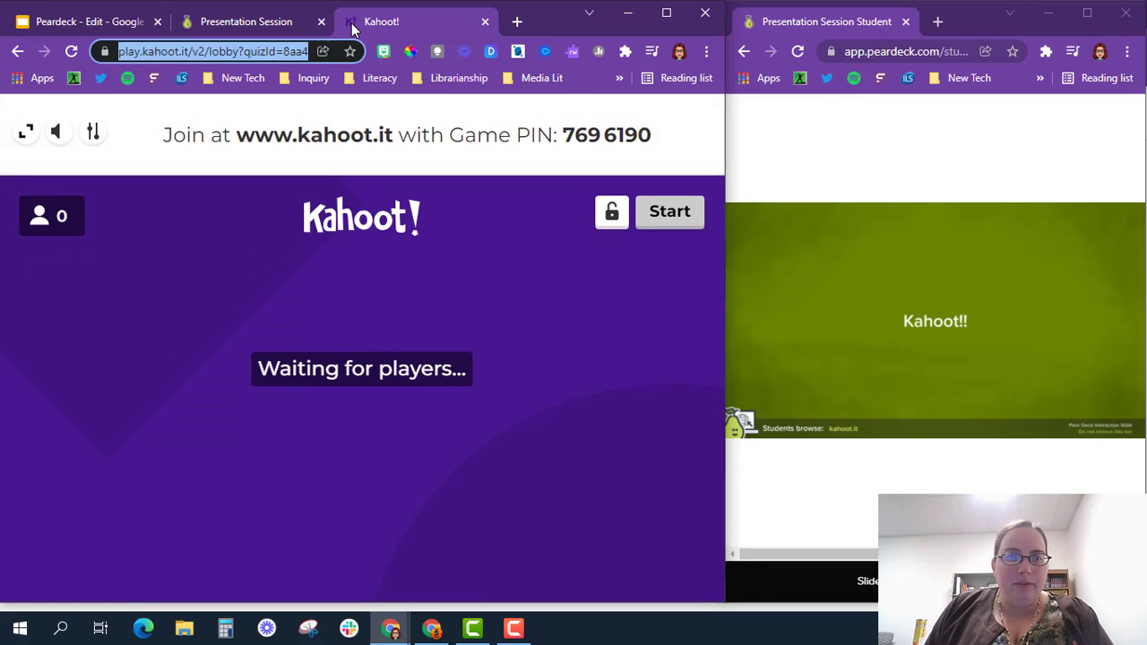
{"action": "left_click_drag", "start_coordinate": [352, 27], "coordinate": [190, 27]}
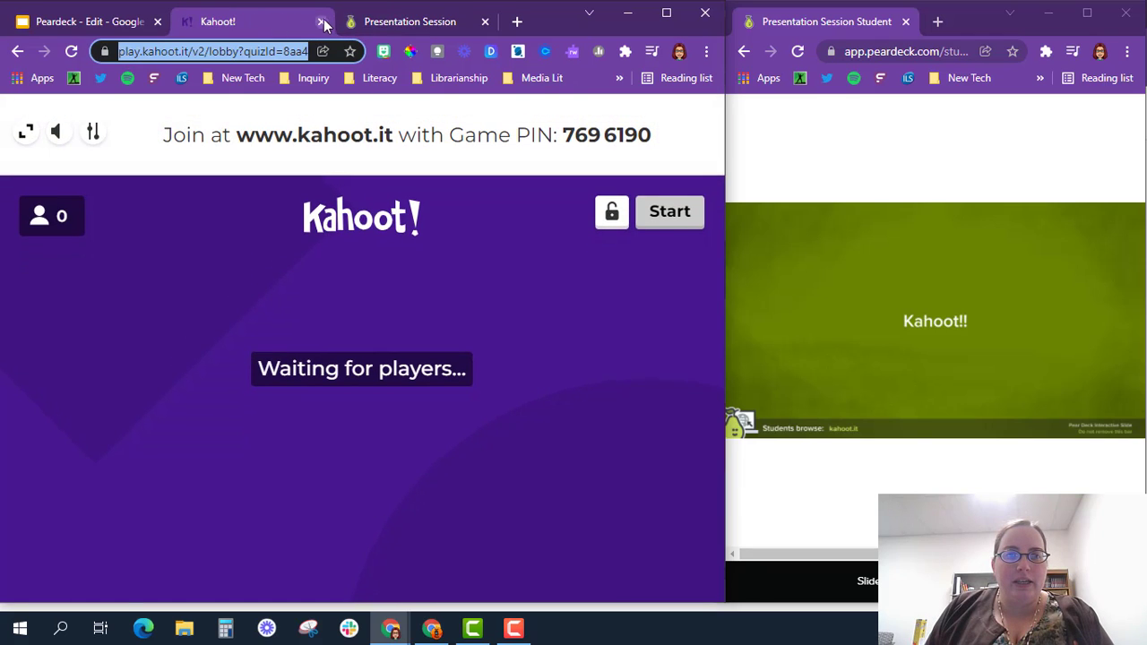
{"action": "left_click", "coordinate": [321, 21]}
{"action": "left_click", "coordinate": [444, 146]}
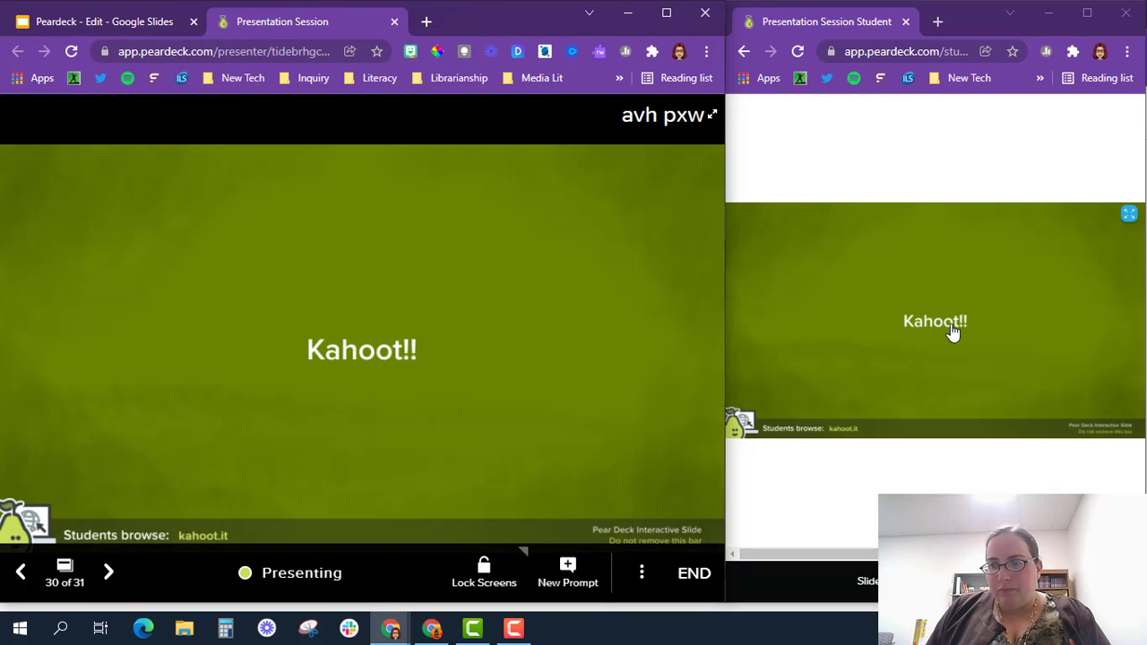
Step: Open the kahoot.it link from the student's slide in its own window, then close it
{"action": "left_click", "coordinate": [843, 440]}
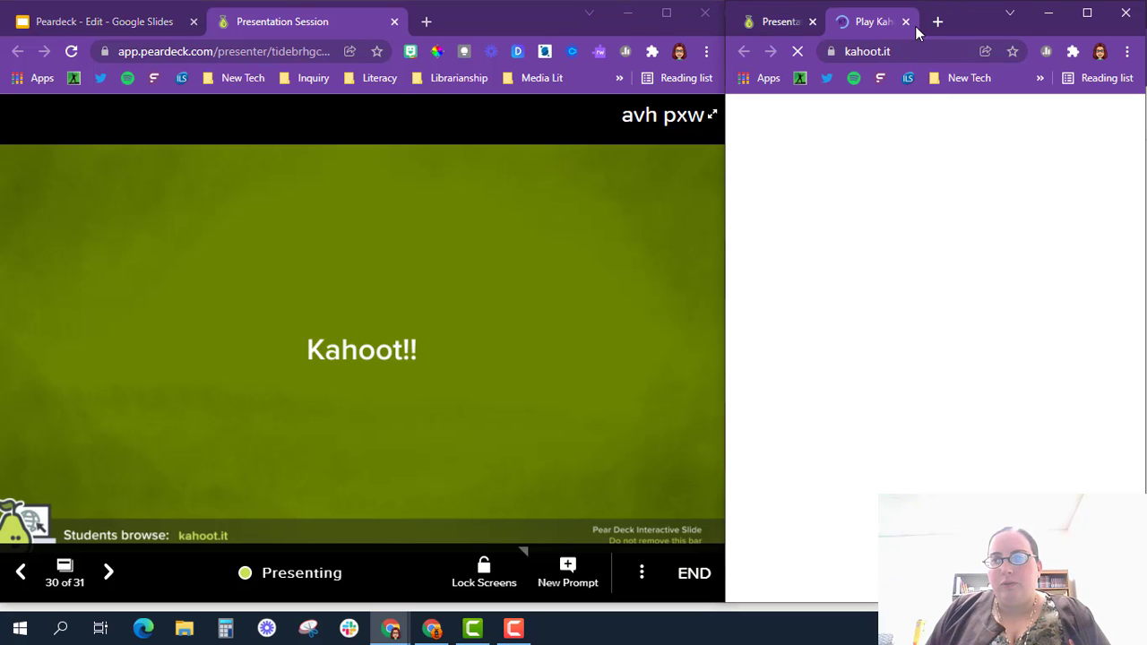
{"action": "left_click_drag", "start_coordinate": [901, 23], "coordinate": [939, 31]}
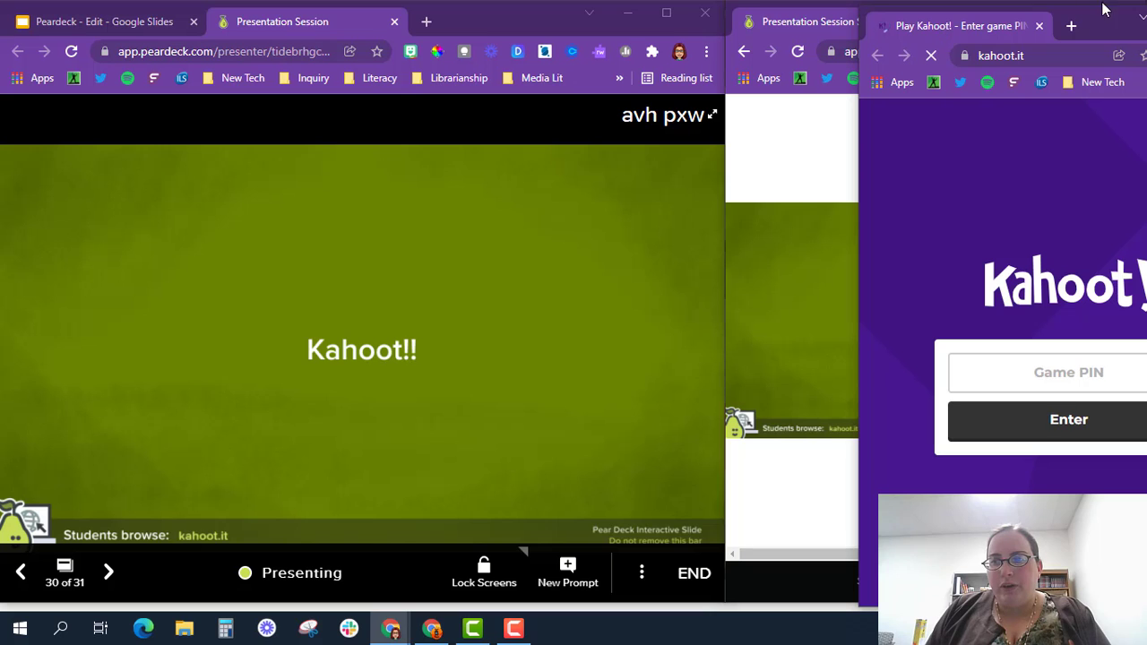
{"action": "left_click", "coordinate": [1039, 26]}
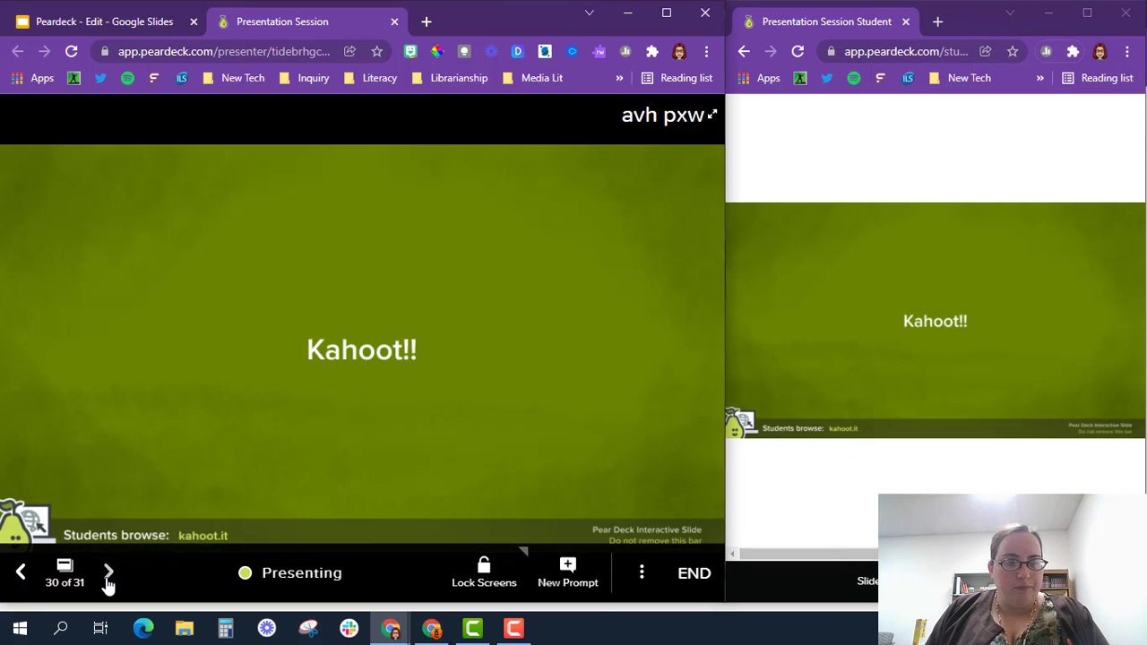
Step: Advance the live lesson to the final audio slide, then open slide 28, Website, in the editor
{"action": "left_click", "coordinate": [107, 578]}
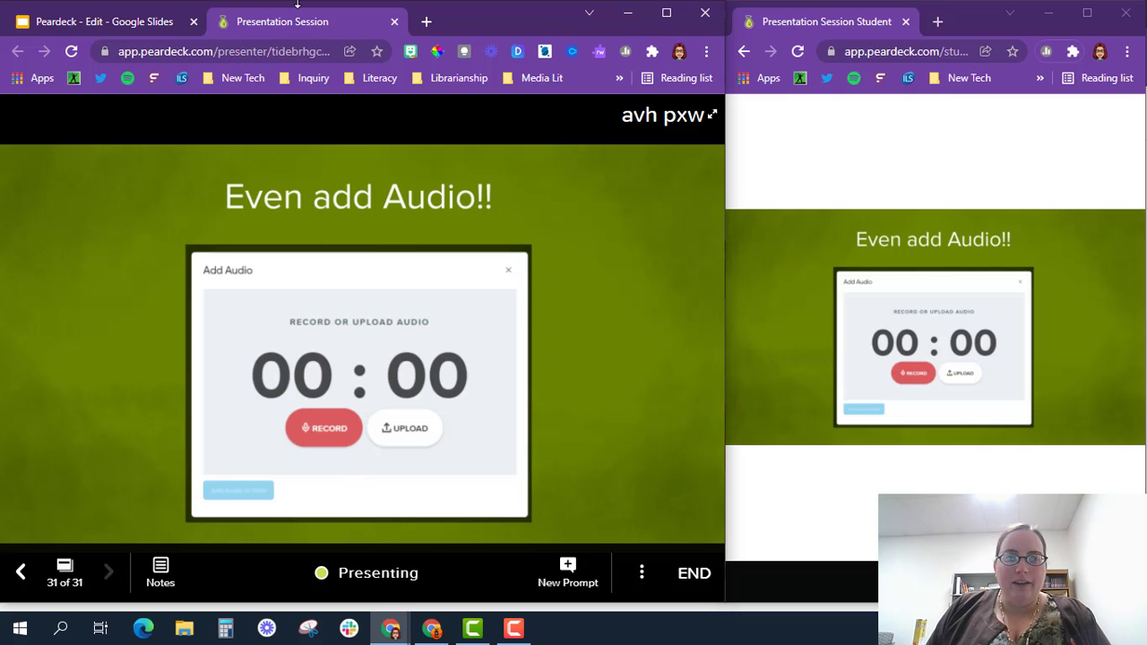
{"action": "left_click", "coordinate": [97, 22]}
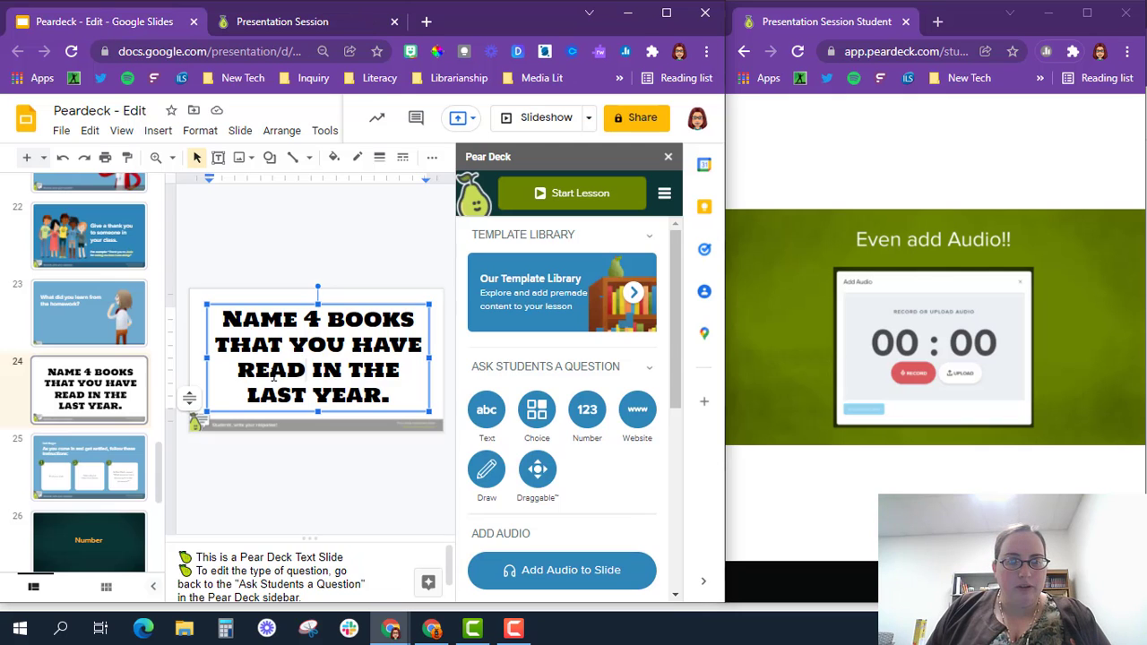
{"action": "scroll", "coordinate": [72, 459], "scroll_direction": "down", "scroll_amount": 5}
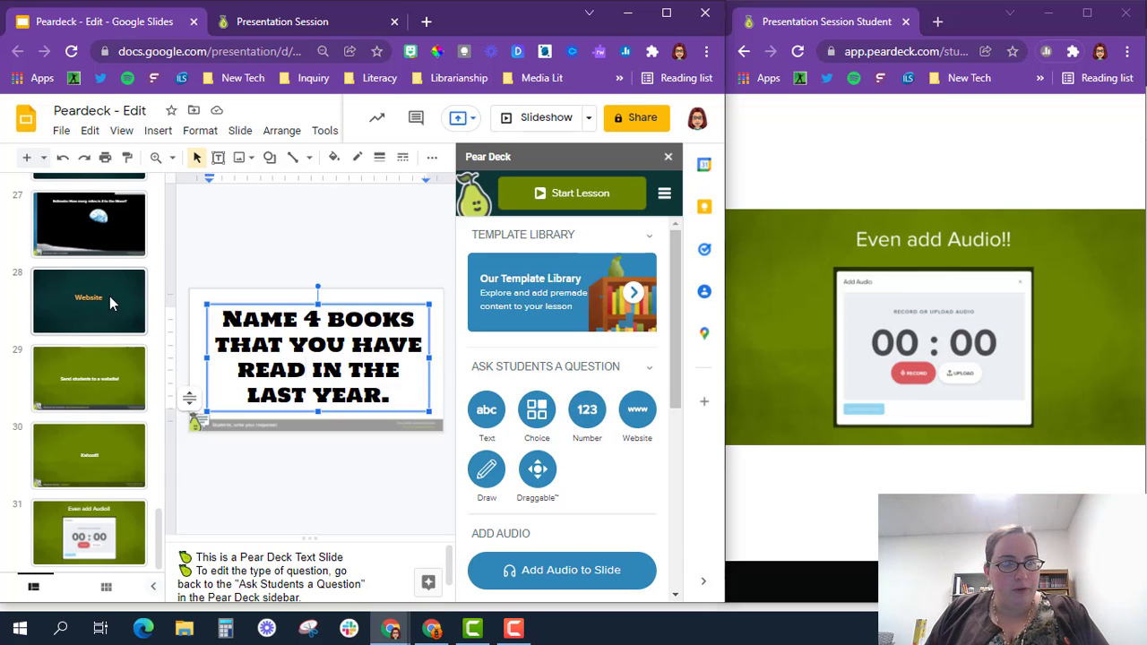
{"action": "left_click", "coordinate": [99, 298]}
Step: Update the Website slide to a Number question, cancel the website chooser, and return to the presenter
{"action": "left_click", "coordinate": [595, 417]}
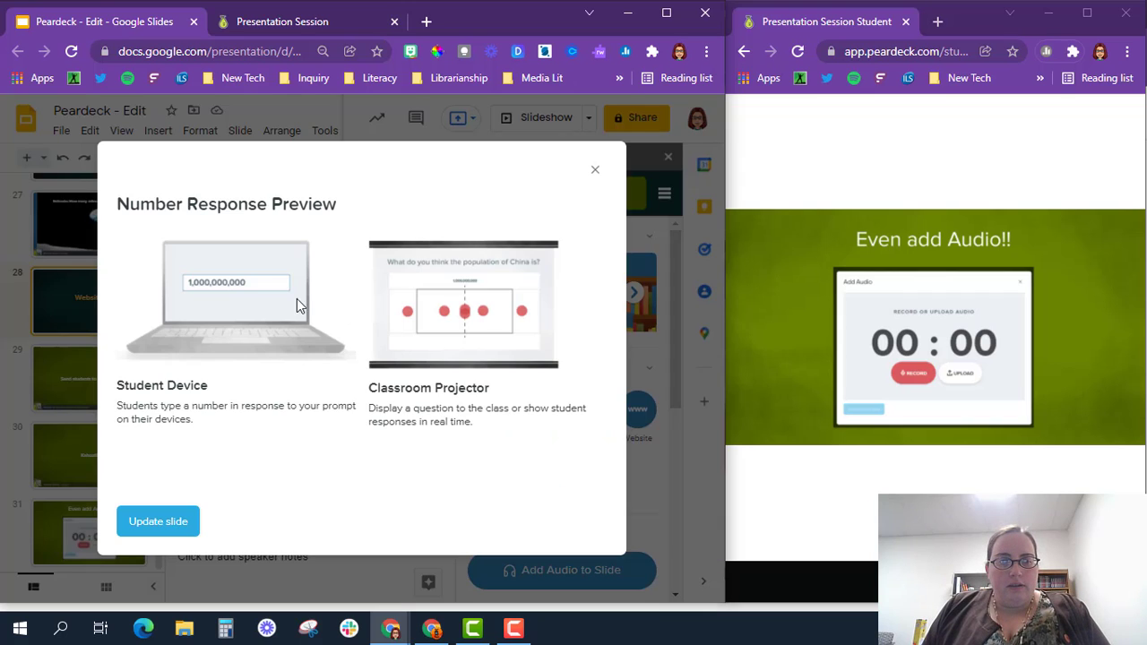
{"action": "left_click", "coordinate": [153, 521]}
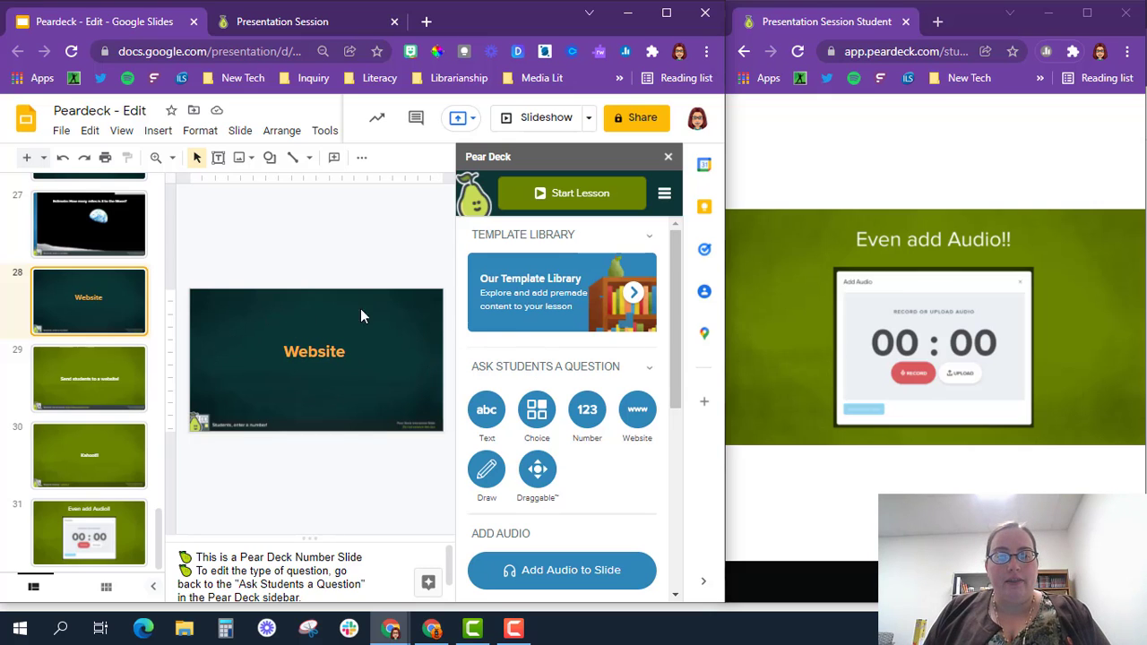
{"action": "left_click", "coordinate": [637, 410]}
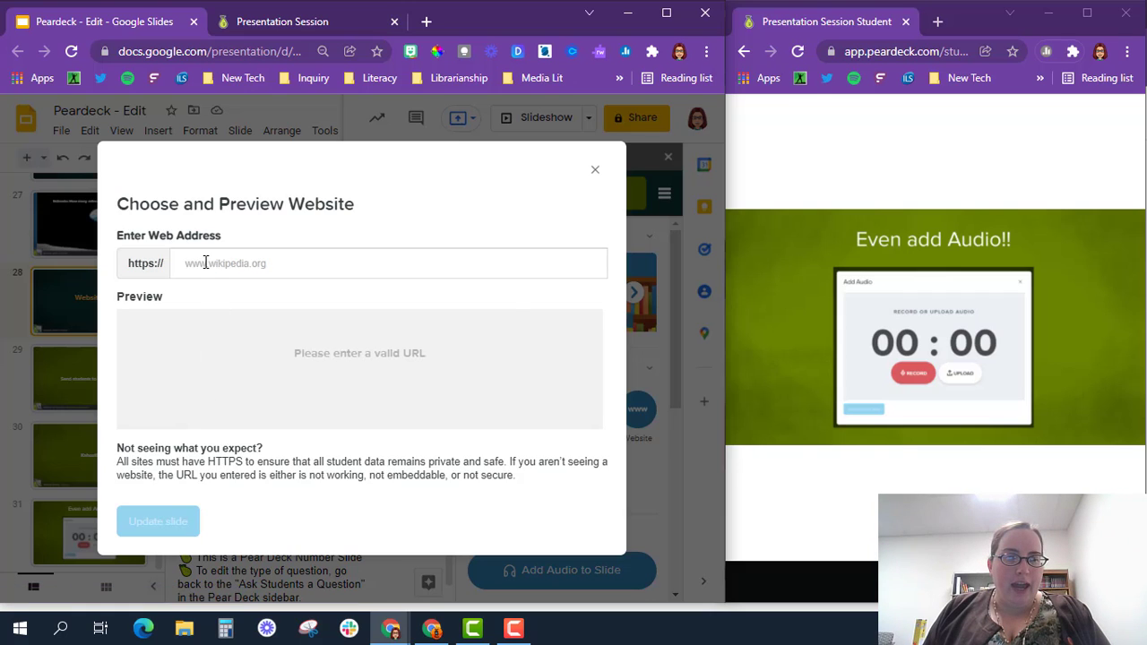
{"action": "left_click", "coordinate": [205, 263]}
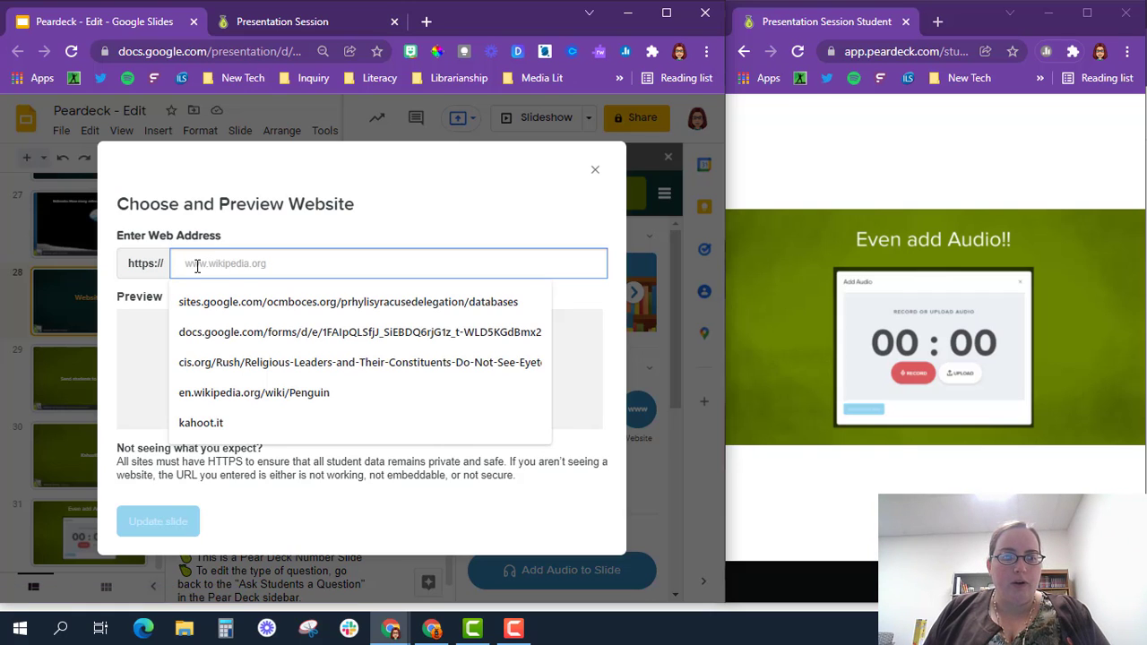
{"action": "left_click", "coordinate": [595, 172]}
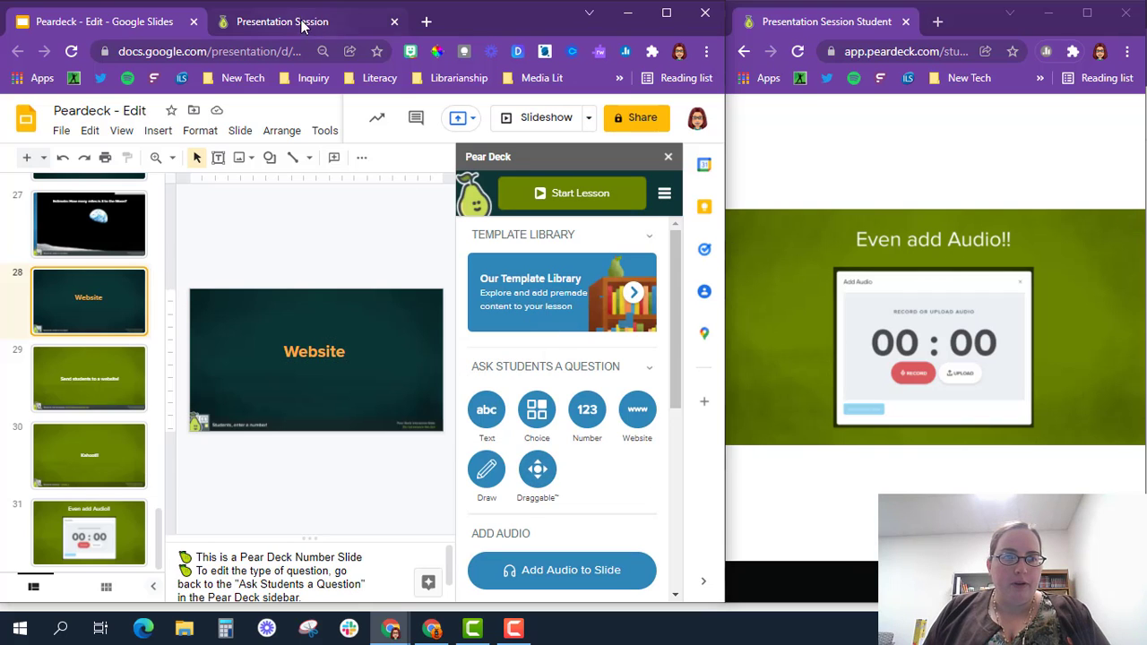
{"action": "left_click", "coordinate": [302, 25]}
Step: Back on slide 30, join the Kahoot from the maximized student window with the PIN and a nickname, then restore it
{"action": "left_click", "coordinate": [21, 572]}
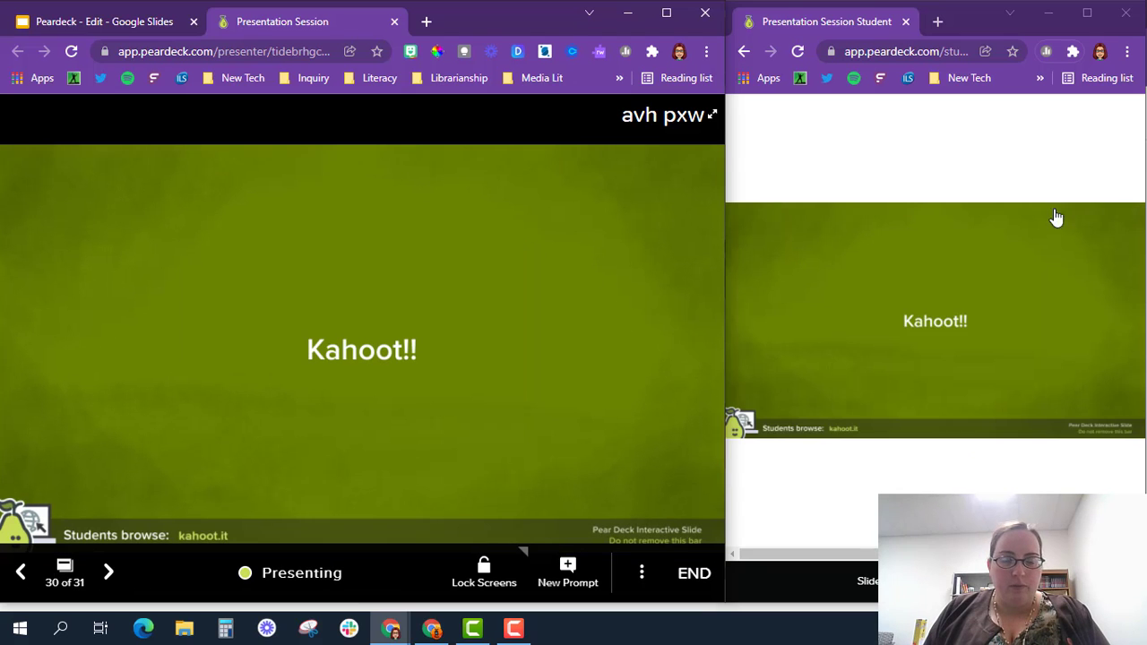
{"action": "left_click", "coordinate": [1088, 13]}
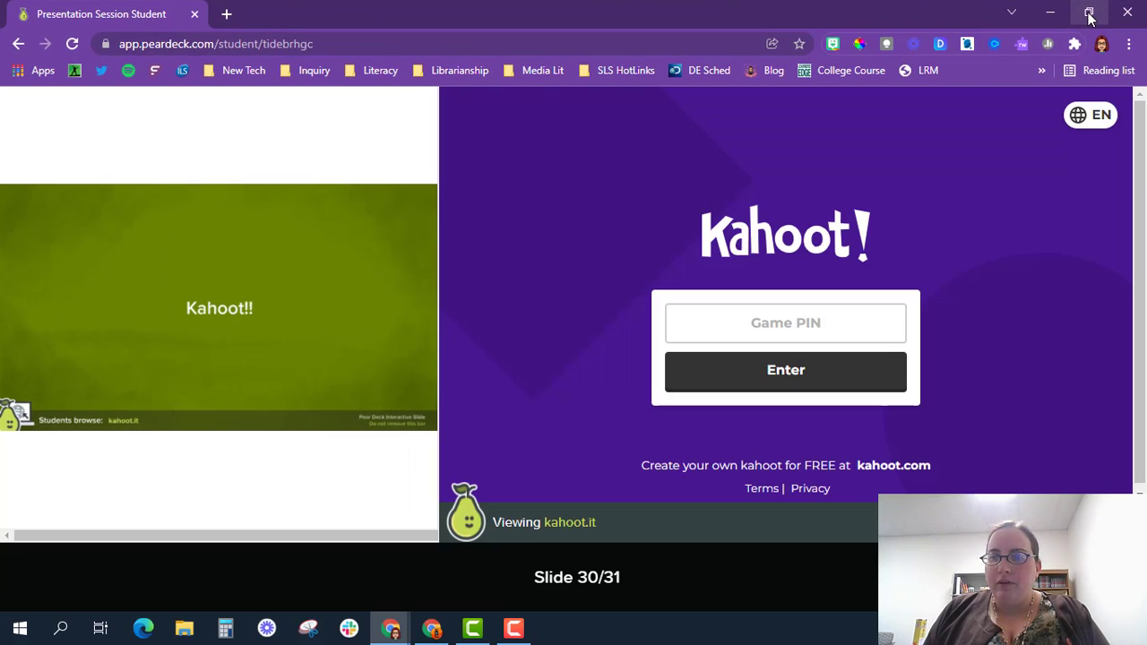
{"action": "mouse_move", "coordinate": [84, 228]}
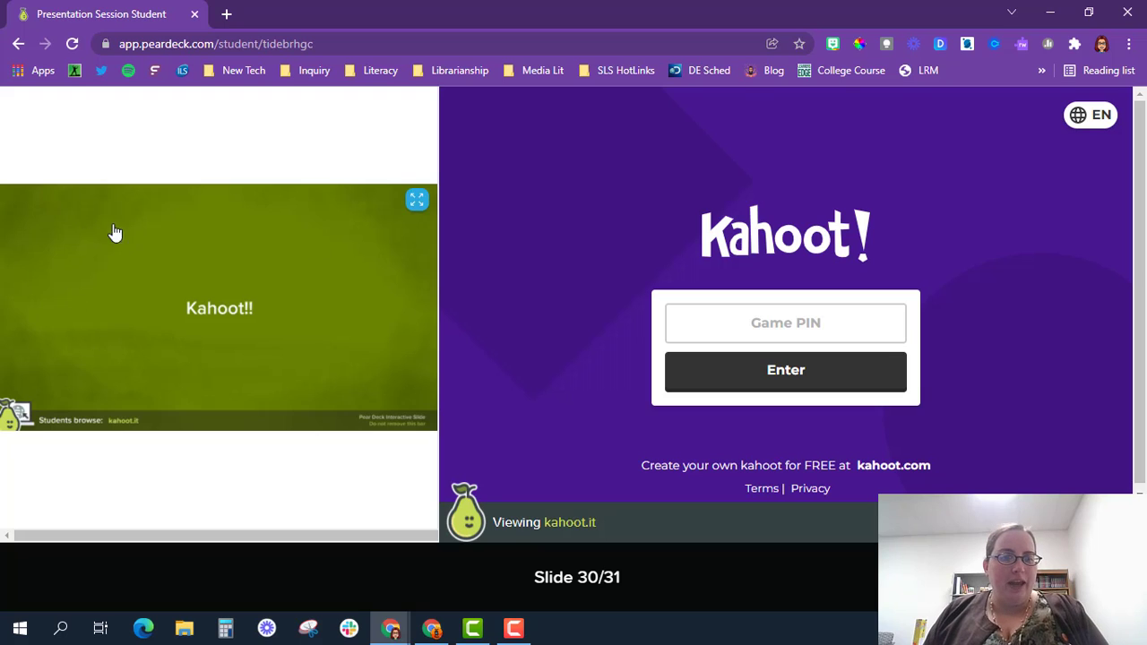
{"action": "left_click", "coordinate": [702, 321]}
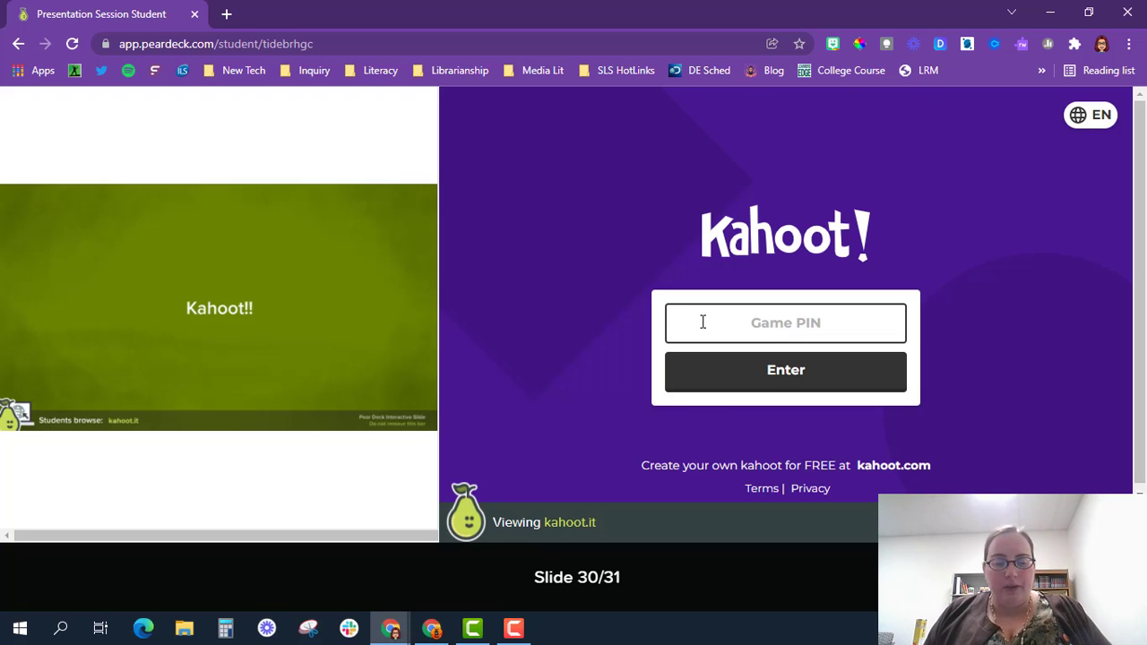
{"action": "type", "text": "7696190"}
{"action": "left_click", "coordinate": [737, 386]}
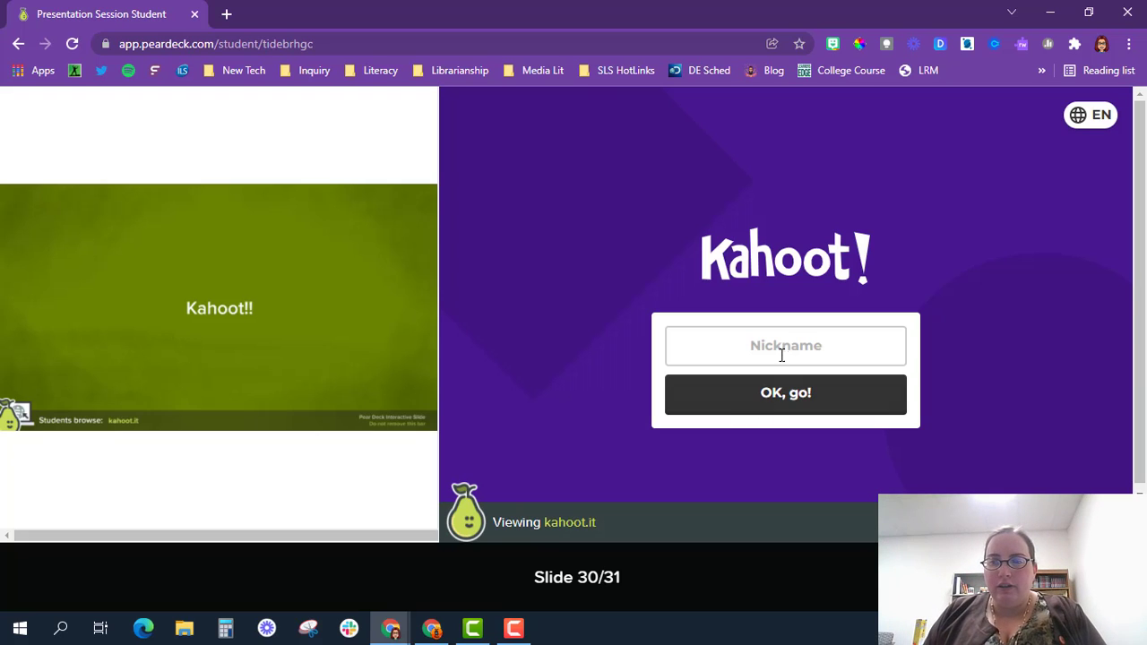
{"action": "left_click", "coordinate": [784, 346]}
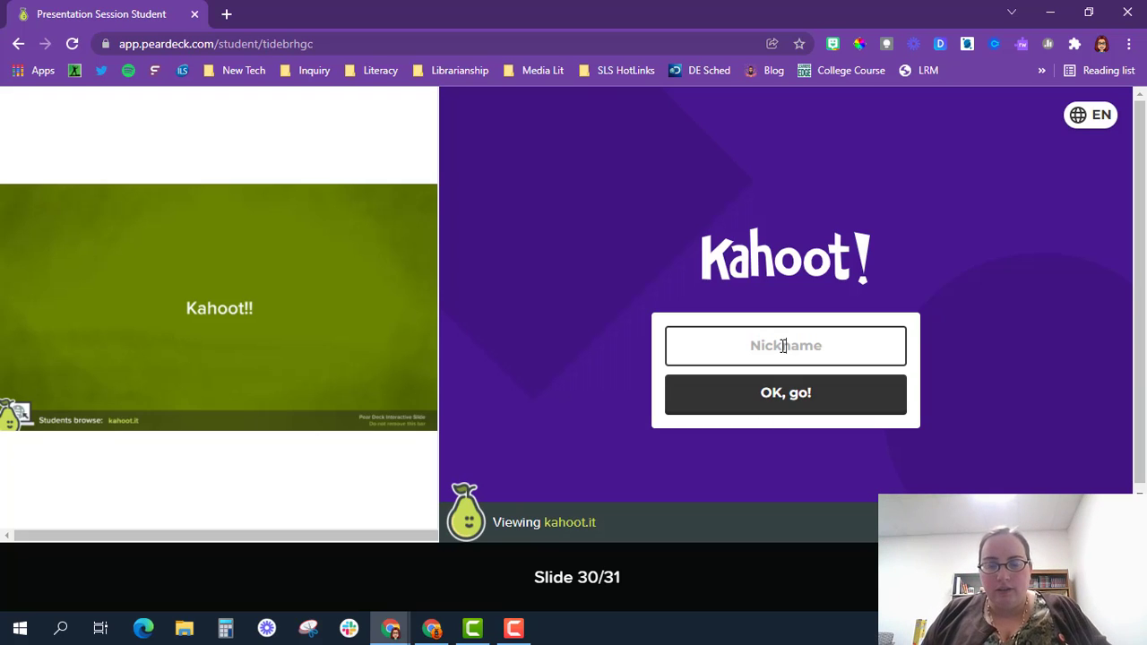
{"action": "type", "text": "HT2"}
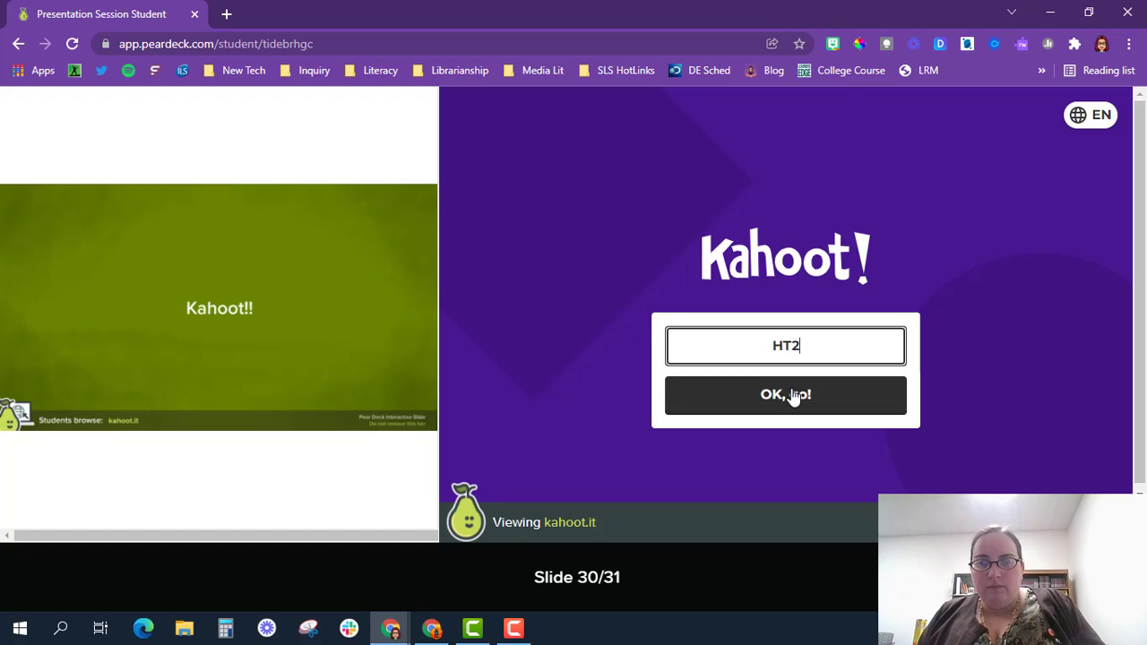
{"action": "left_click", "coordinate": [792, 391]}
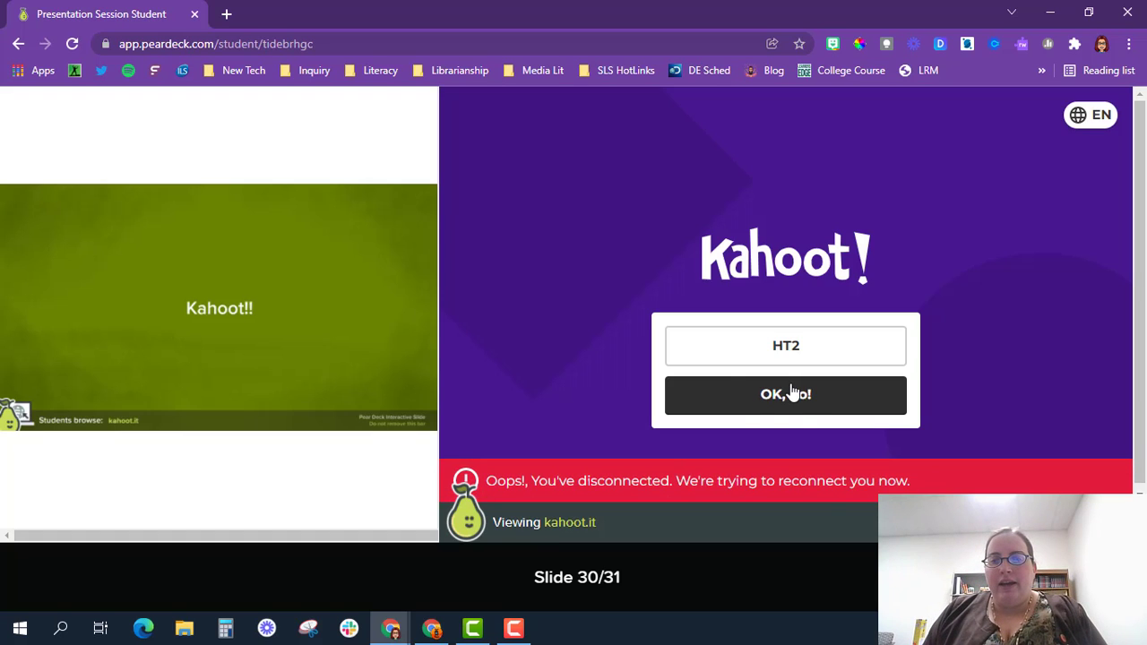
{"action": "left_click", "coordinate": [801, 397]}
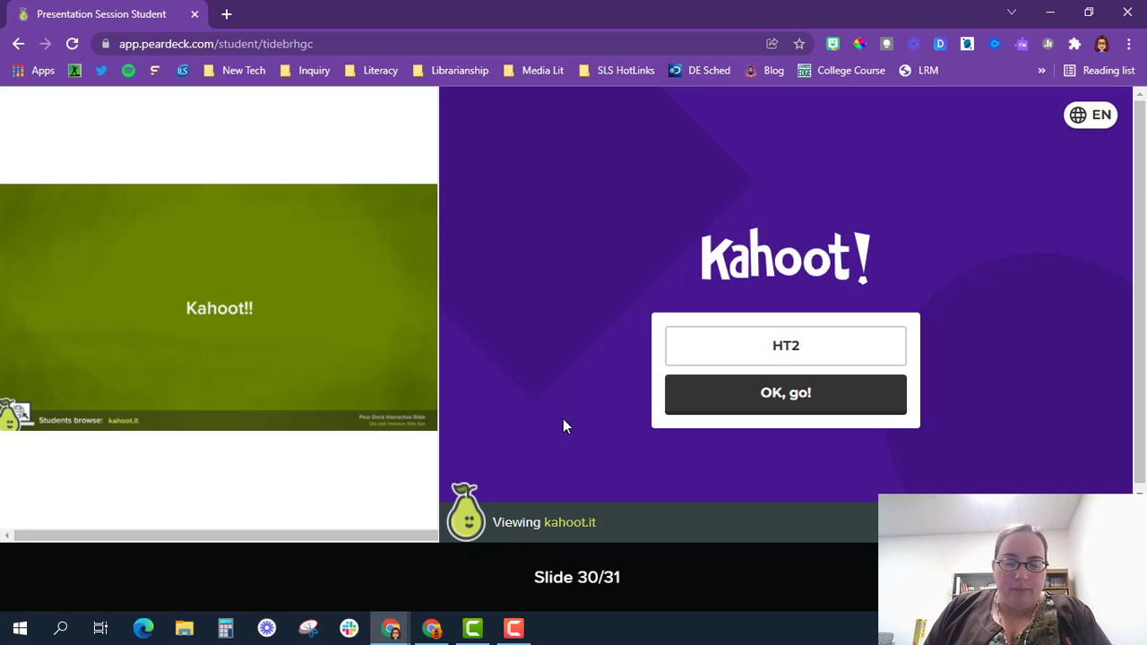
{"action": "left_click", "coordinate": [1089, 12]}
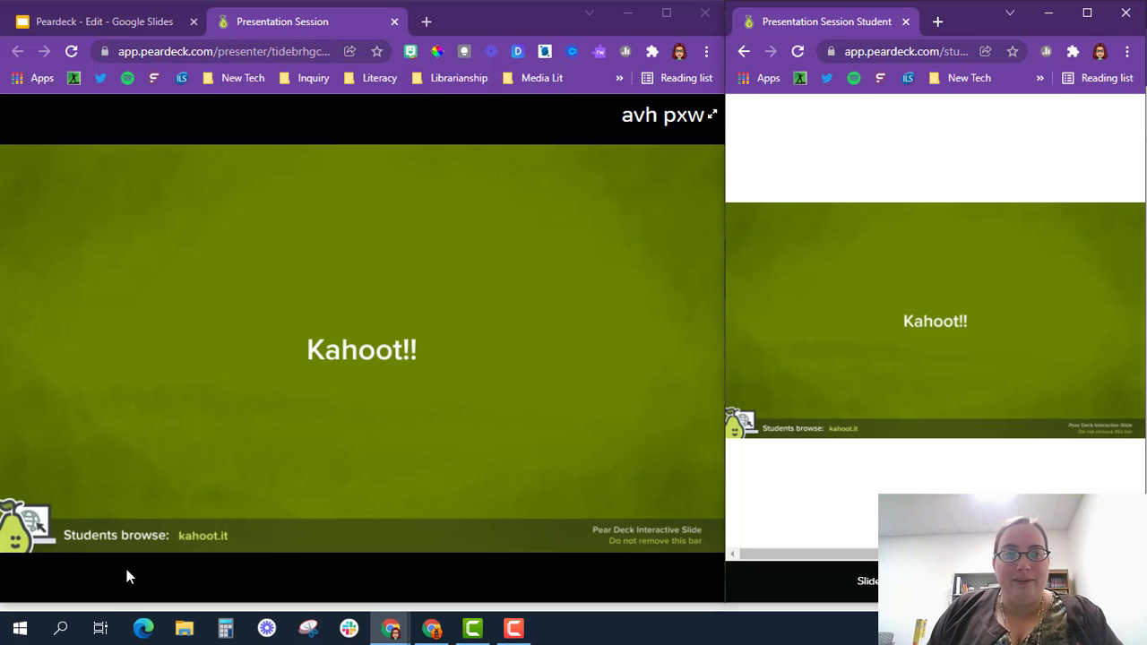
Step: Open the Template Library in the slide editor, browse the Science templates, and go back to the main menu
{"action": "left_click", "coordinate": [137, 25]}
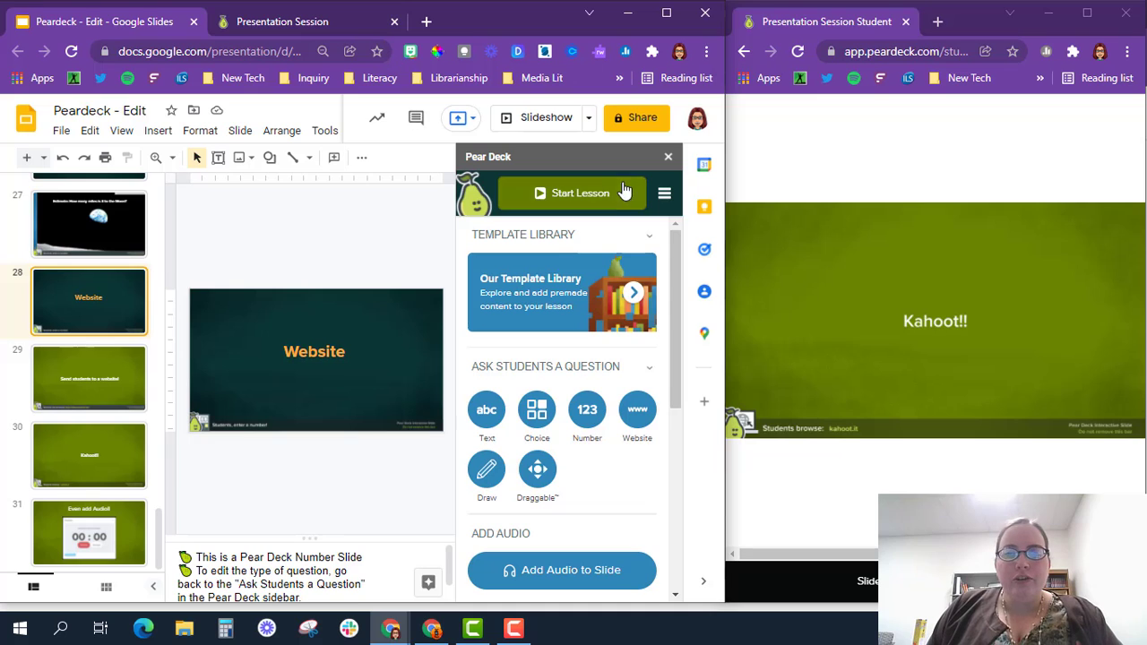
{"action": "left_click", "coordinate": [533, 294]}
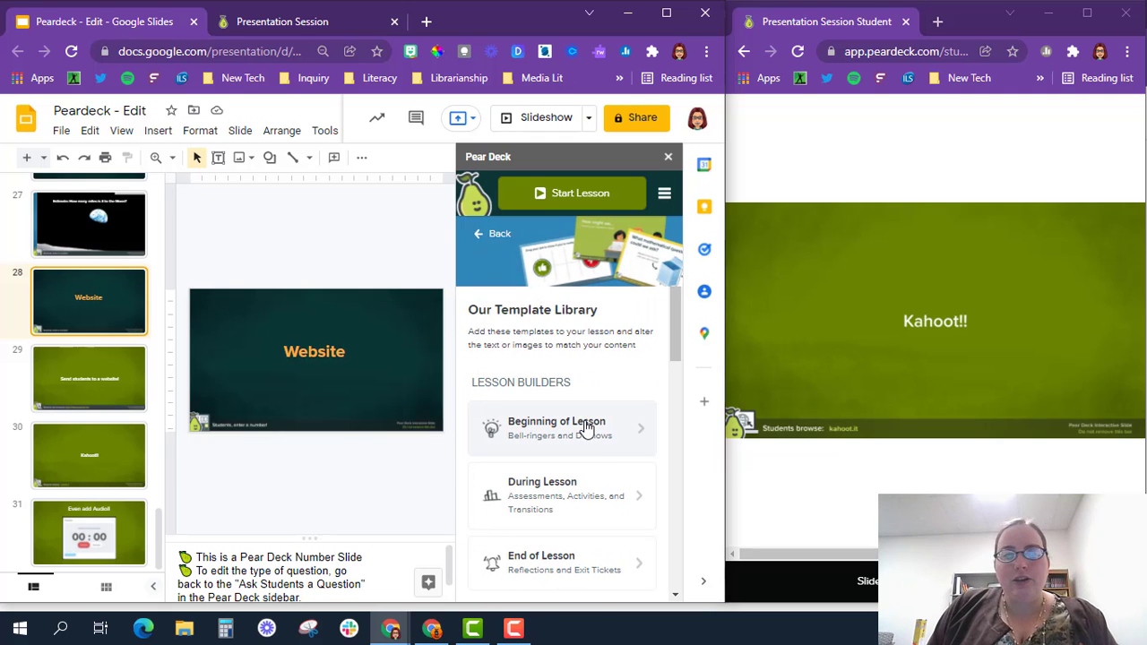
{"action": "scroll", "coordinate": [548, 439], "scroll_direction": "down", "scroll_amount": 2}
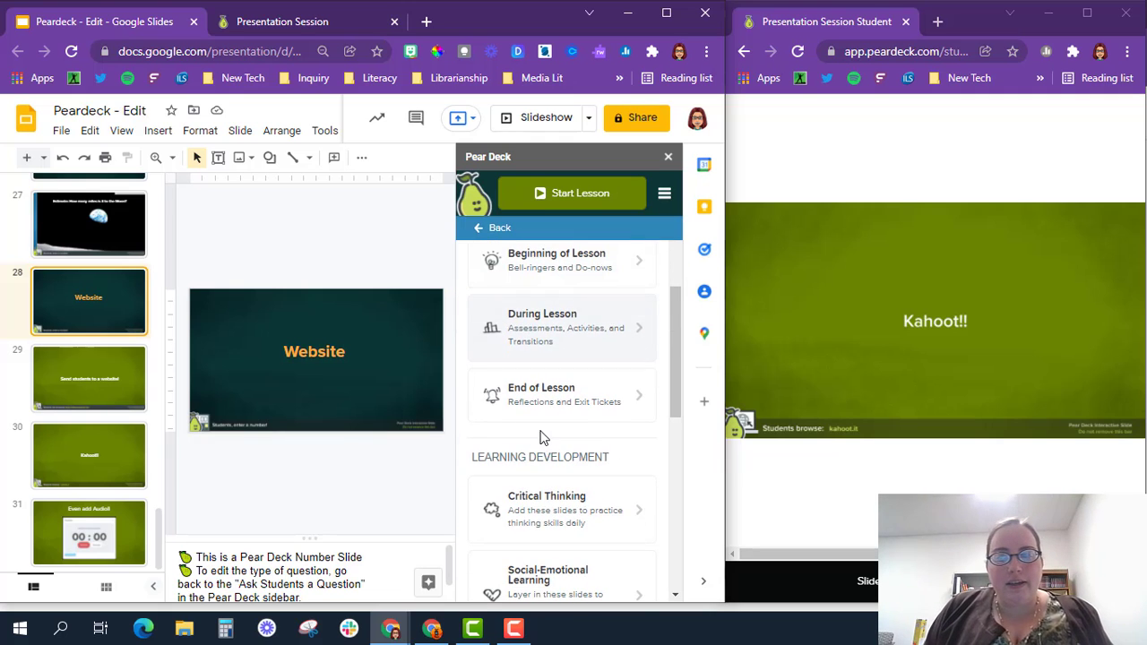
{"action": "scroll", "coordinate": [543, 440], "scroll_direction": "down", "scroll_amount": 2}
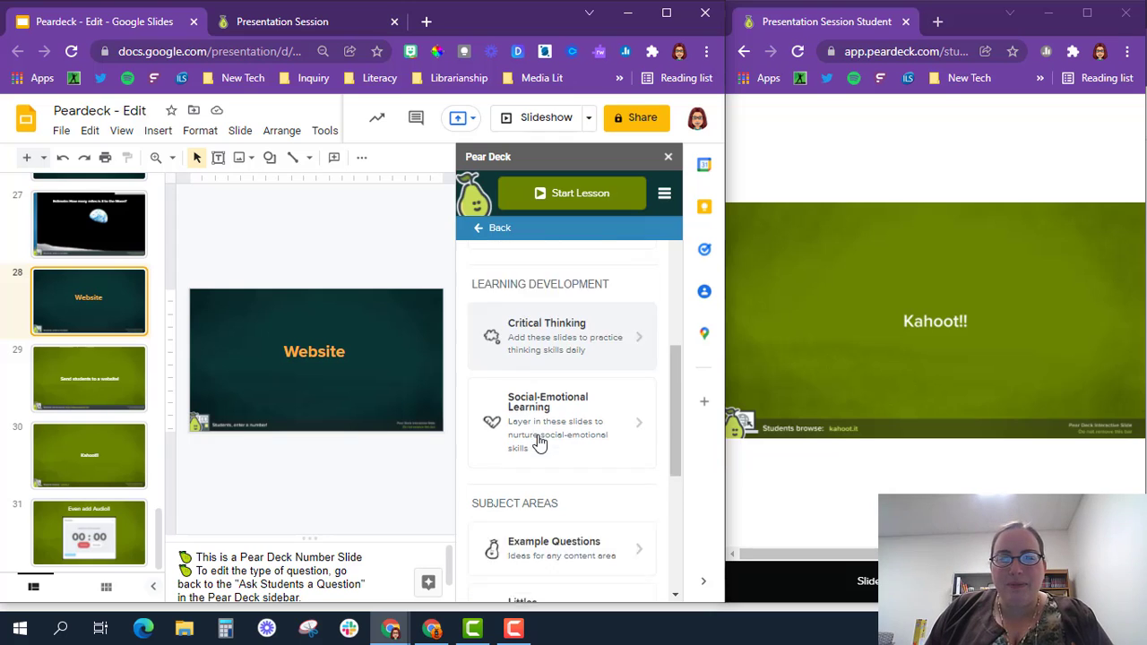
{"action": "scroll", "coordinate": [538, 441], "scroll_direction": "down", "scroll_amount": 4}
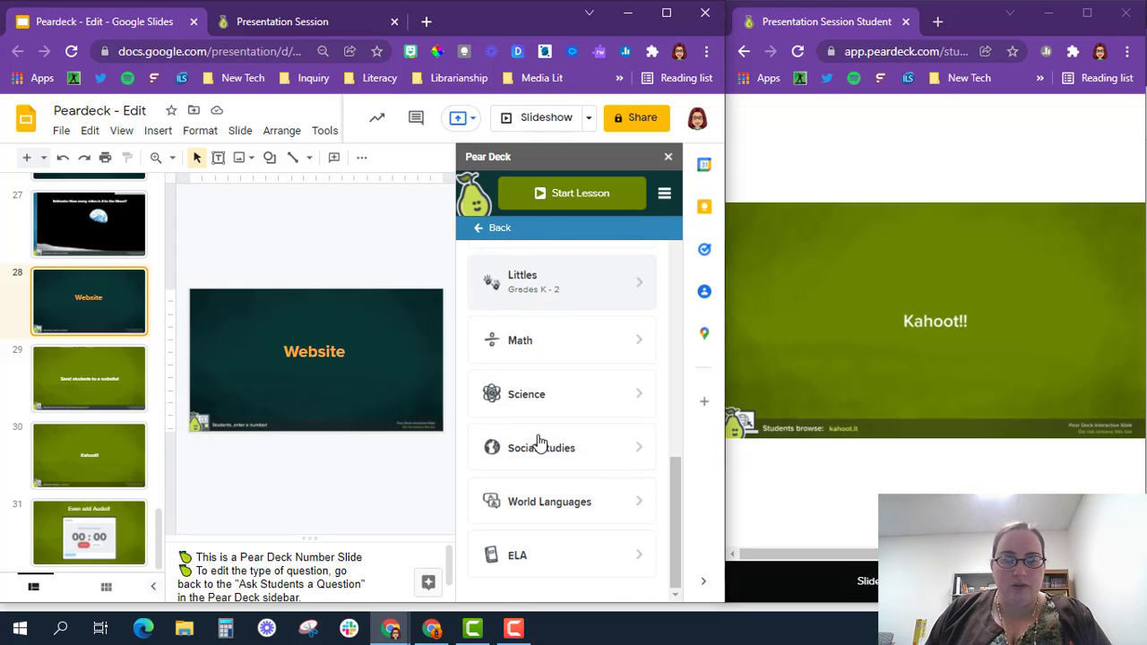
{"action": "left_click", "coordinate": [503, 392]}
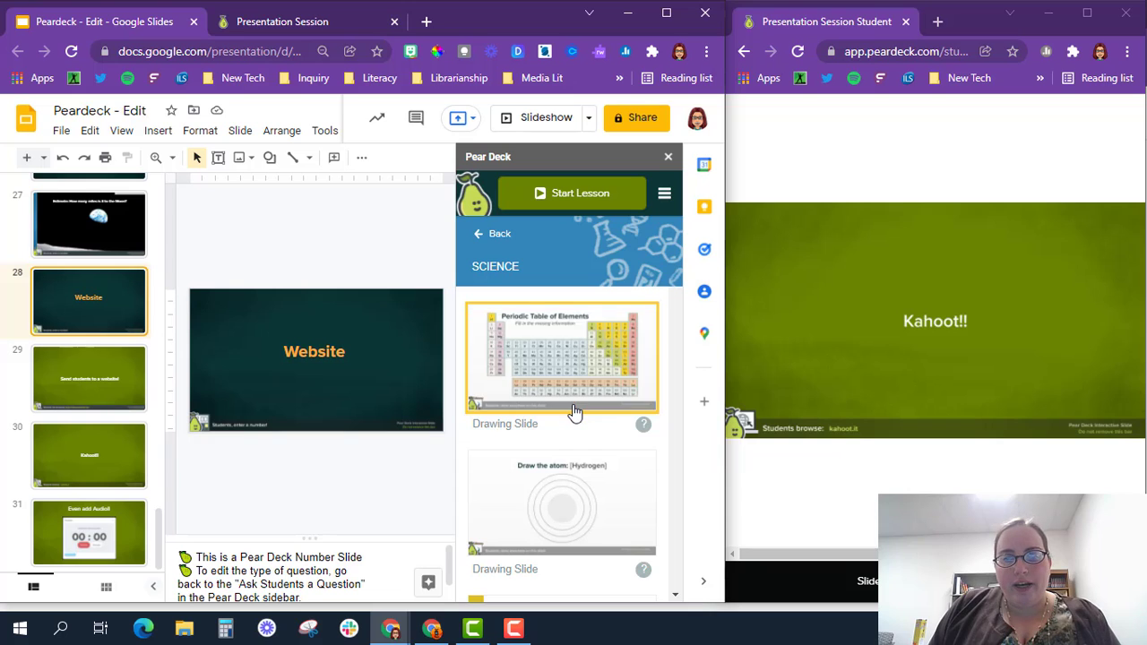
{"action": "scroll", "coordinate": [575, 403], "scroll_direction": "down", "scroll_amount": 5}
{"action": "scroll", "coordinate": [574, 414], "scroll_direction": "down", "scroll_amount": 5}
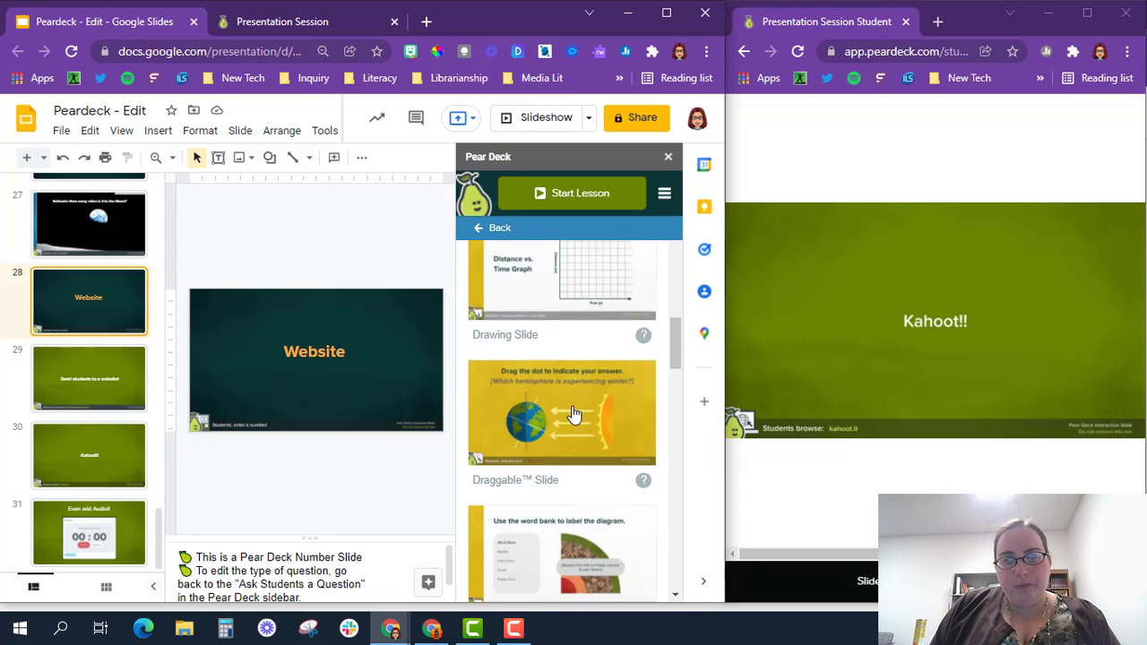
{"action": "left_click", "coordinate": [489, 231]}
{"action": "left_click", "coordinate": [494, 231]}
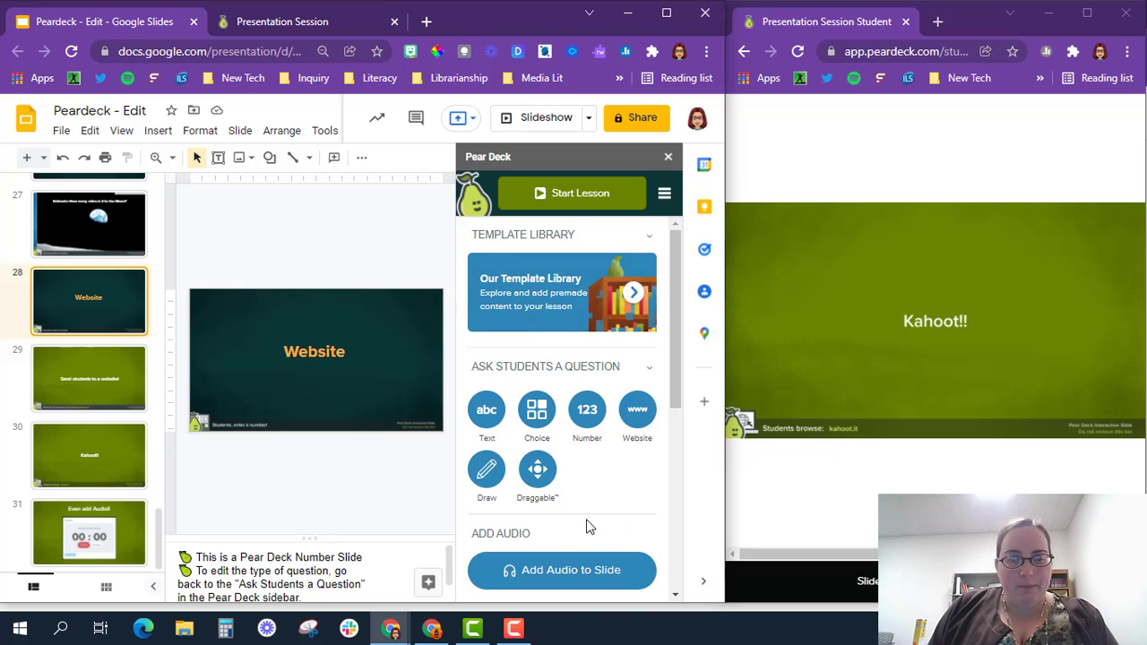
Step: Close the student window, confirming Leave, and maximize the Google Slides editor
{"action": "scroll", "coordinate": [589, 527], "scroll_direction": "down", "scroll_amount": 1}
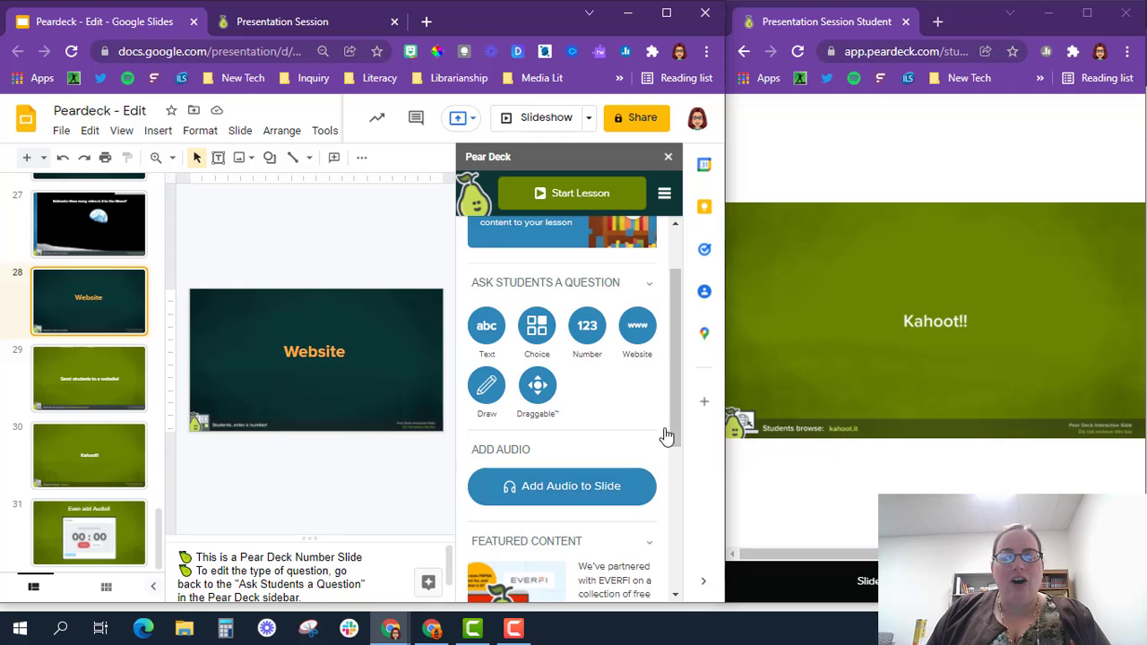
{"action": "left_click", "coordinate": [1127, 14]}
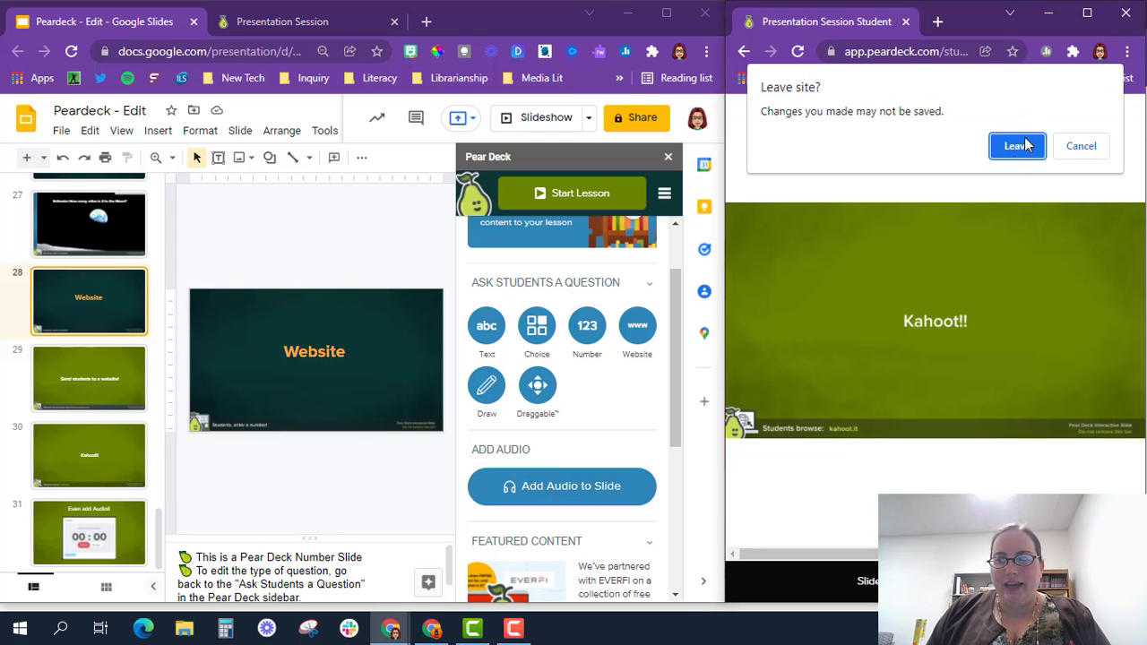
{"action": "left_click", "coordinate": [1016, 148]}
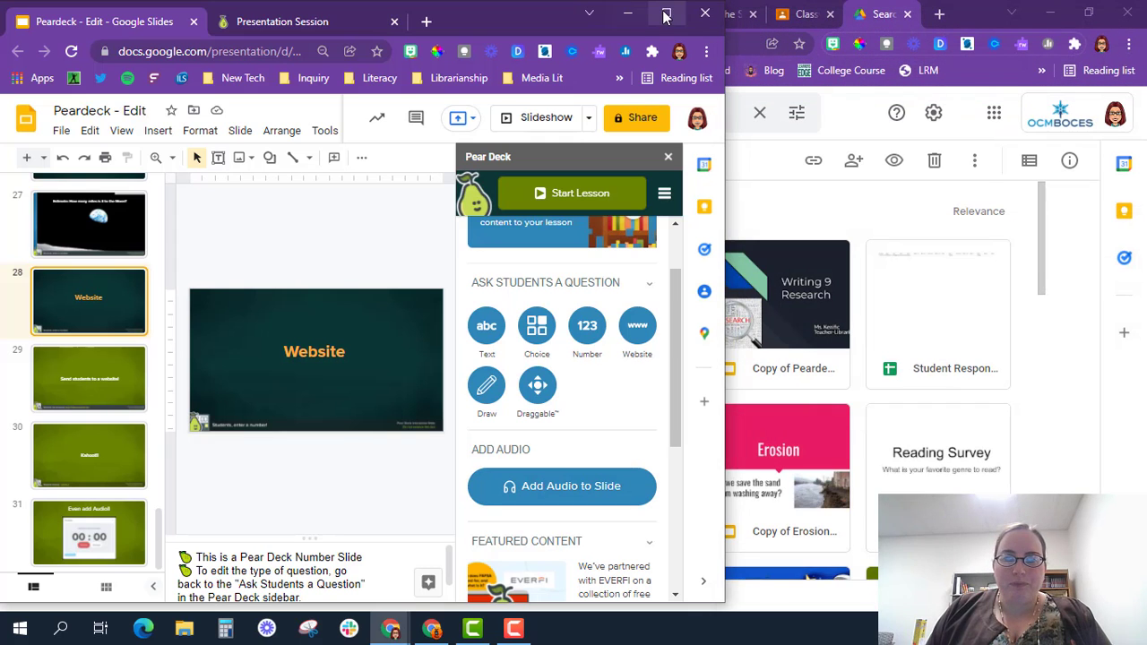
{"action": "left_click", "coordinate": [666, 12]}
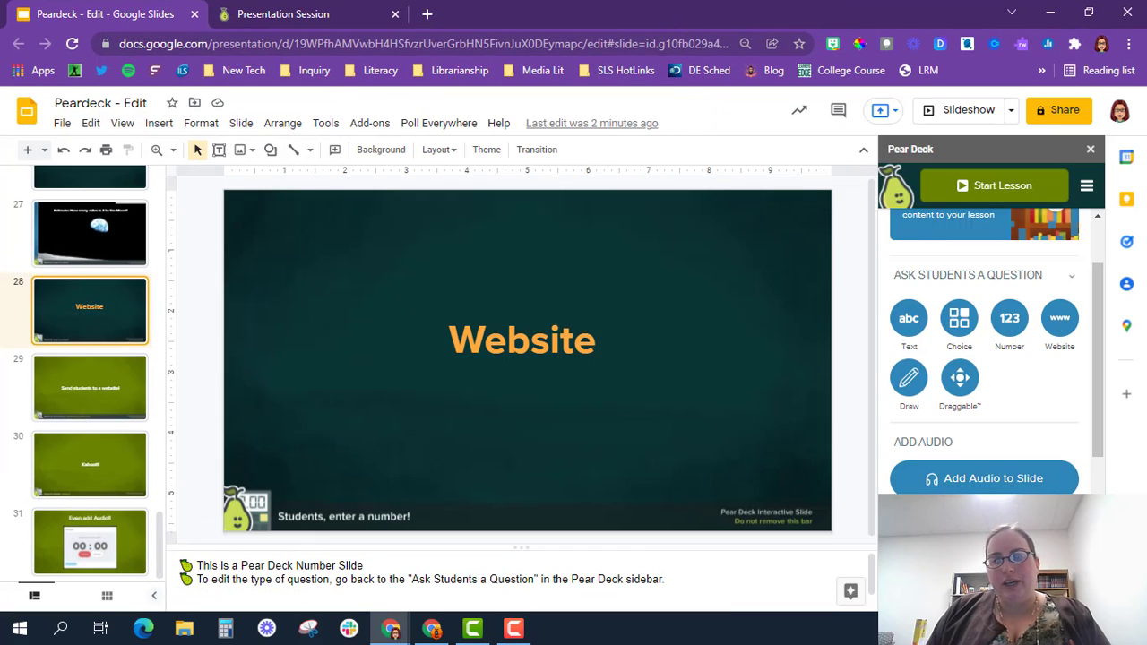